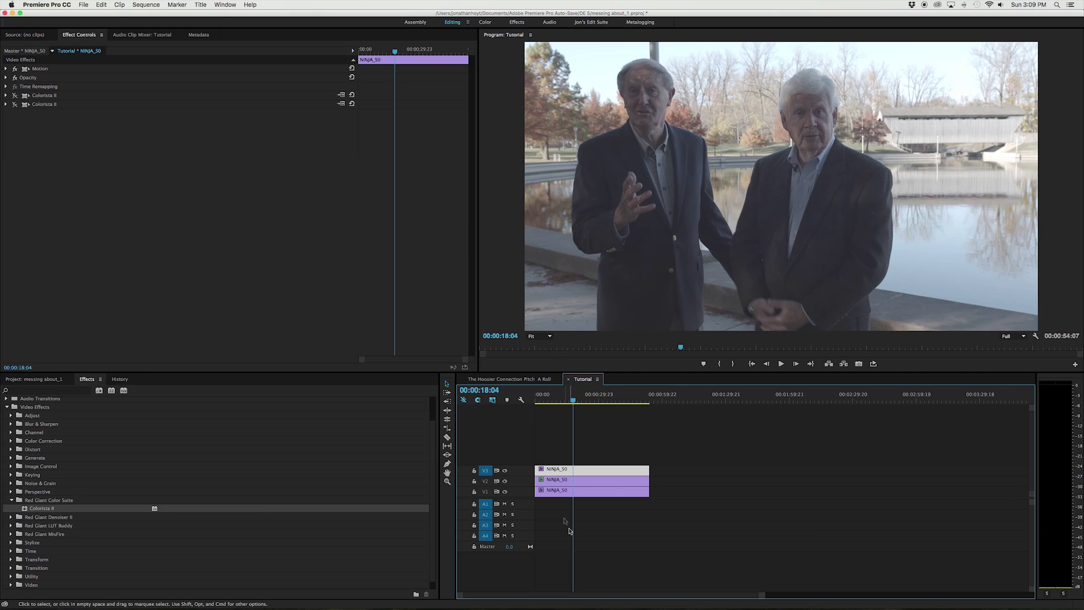
- Select the base NINJA_S0 clip on track V1 to show its Colorista II effects
click(561, 491)
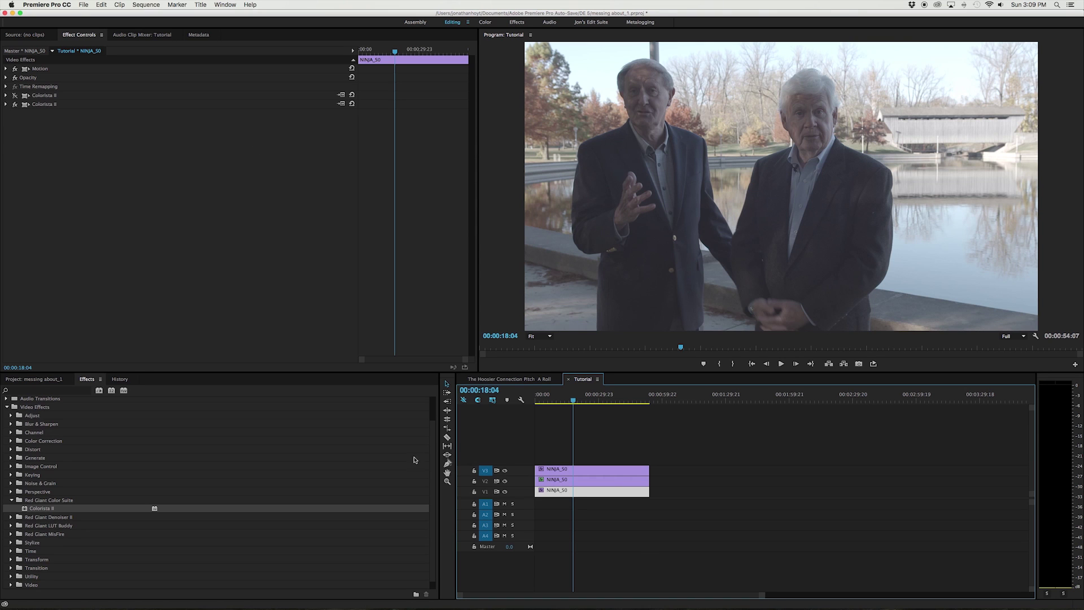
- Toggle the V3 layer off and on to compare the graded and ungraded shot
click(505, 471)
click(506, 471)
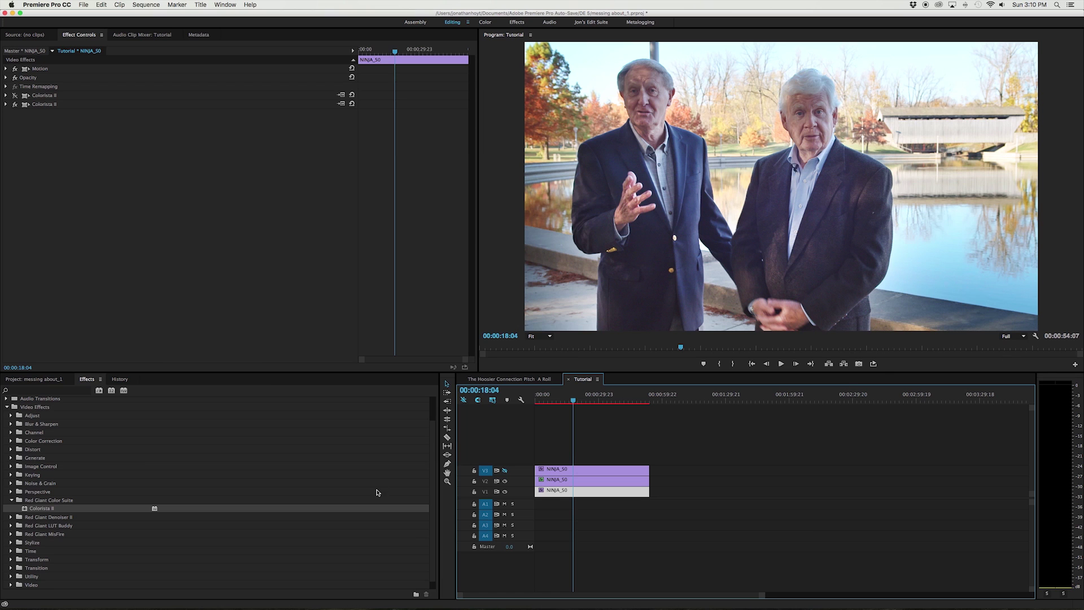
click(506, 471)
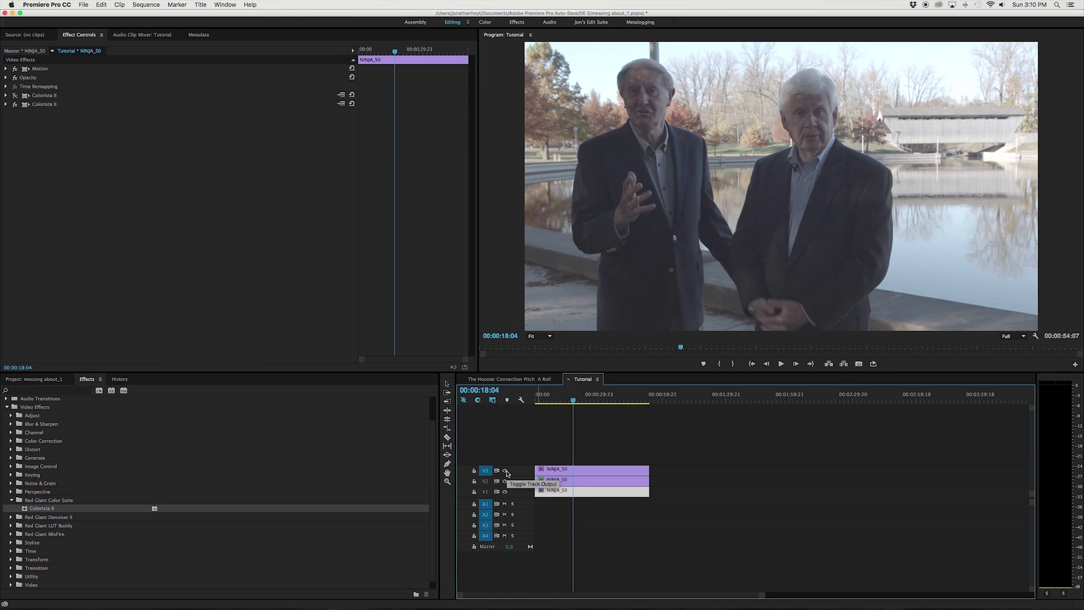
- Disable the second Colorista II grade on the V1 and V2 clips, then hide V3
click(15, 104)
click(581, 481)
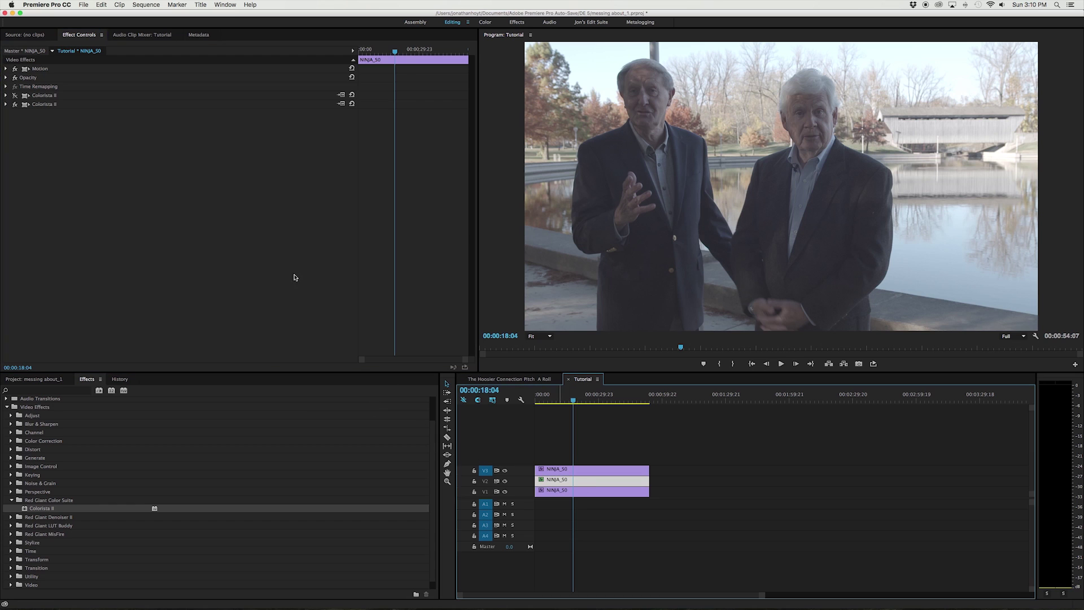
click(15, 106)
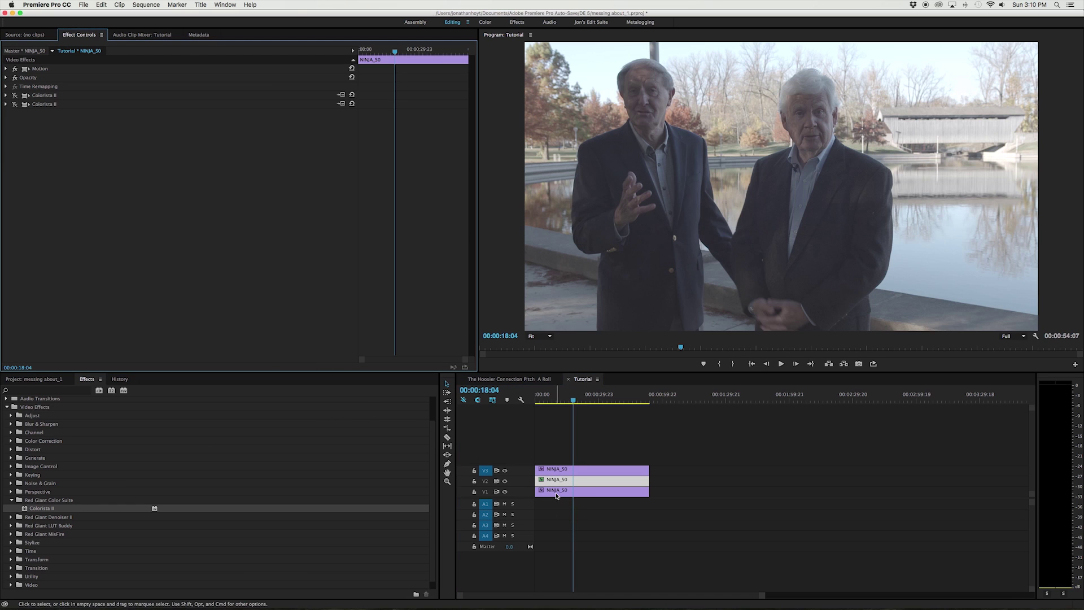
click(620, 494)
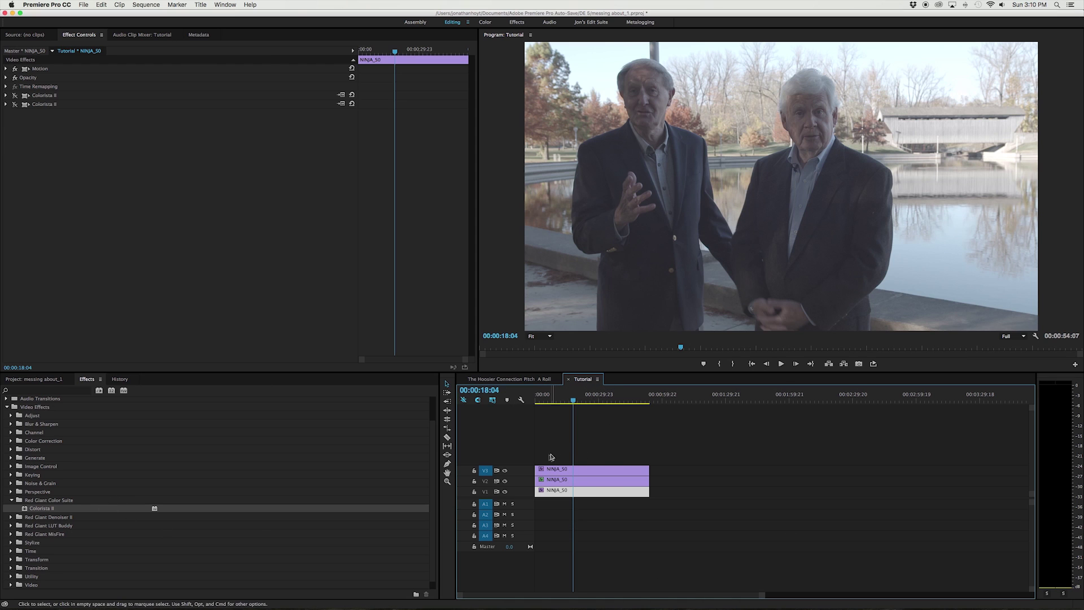
click(505, 470)
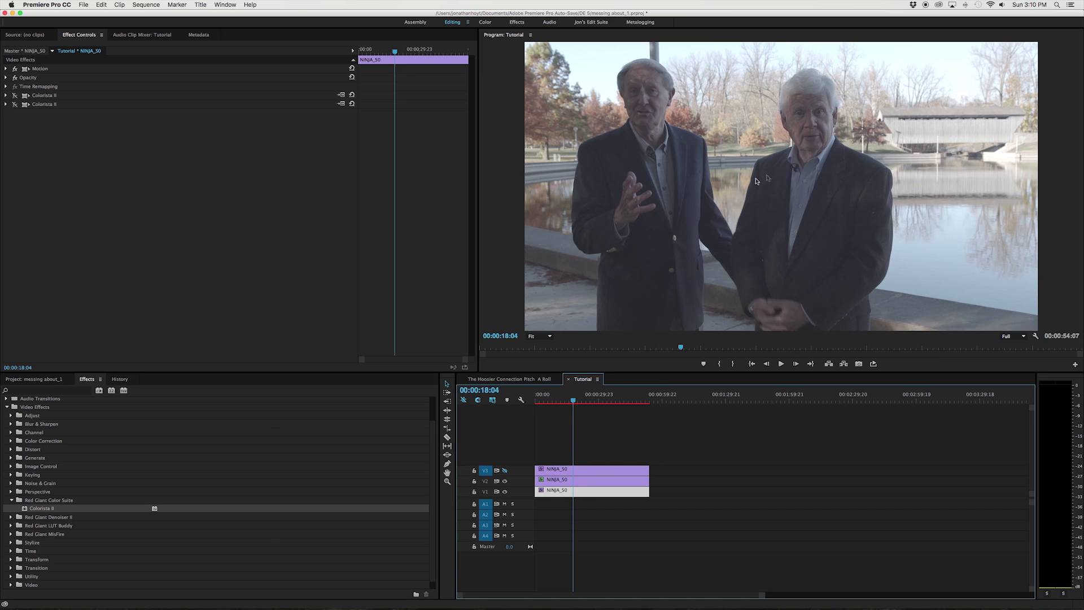
- Step back to frame 00:00:17:17 and add a third Colorista II effect to NINJA_S0
key(j)
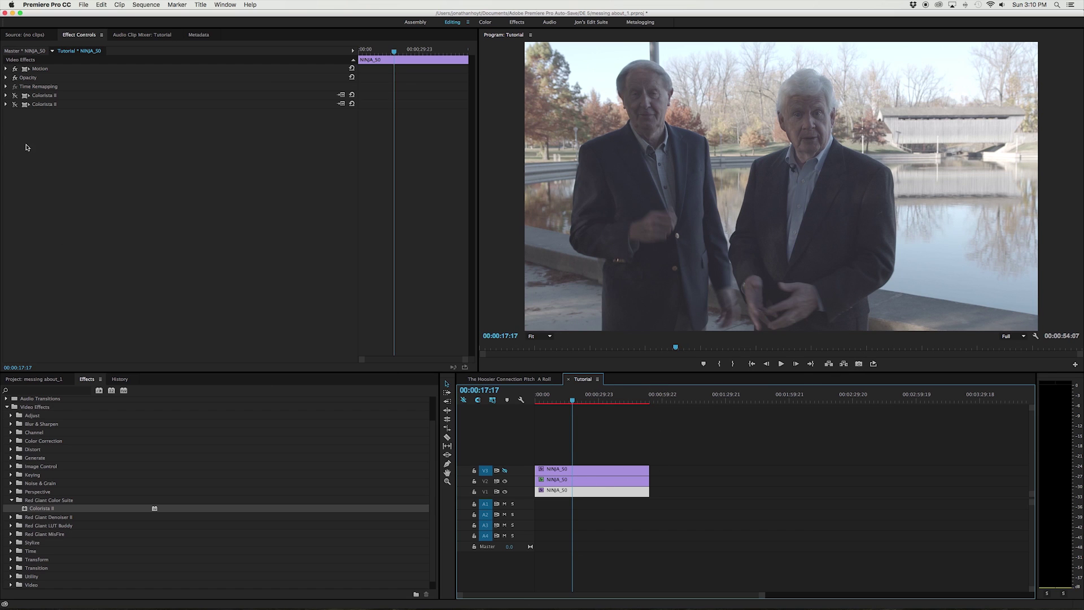
drag(50, 508, 206, 251)
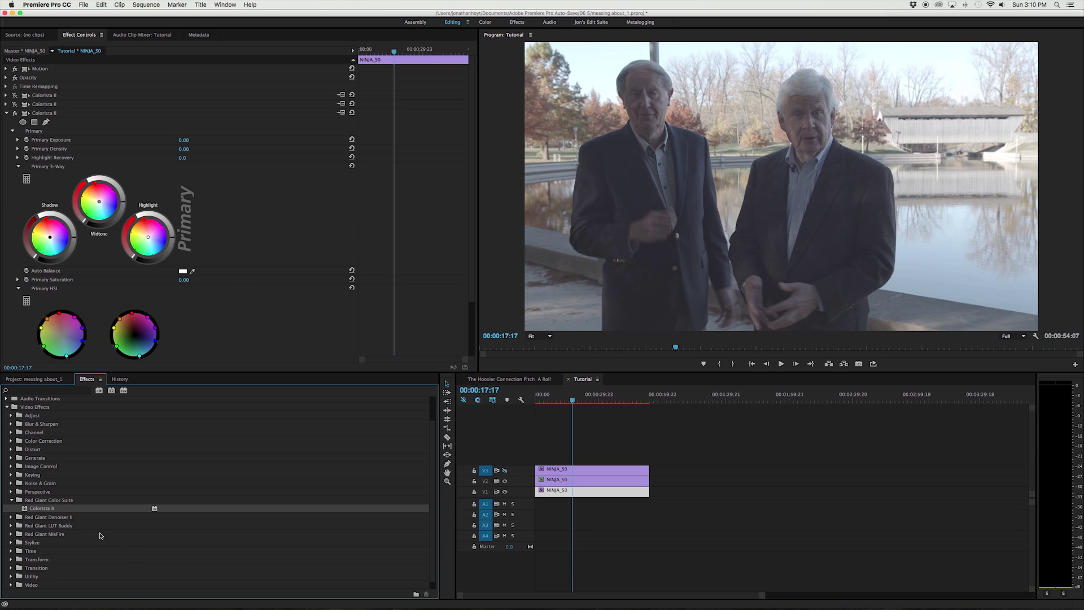
click(10, 441)
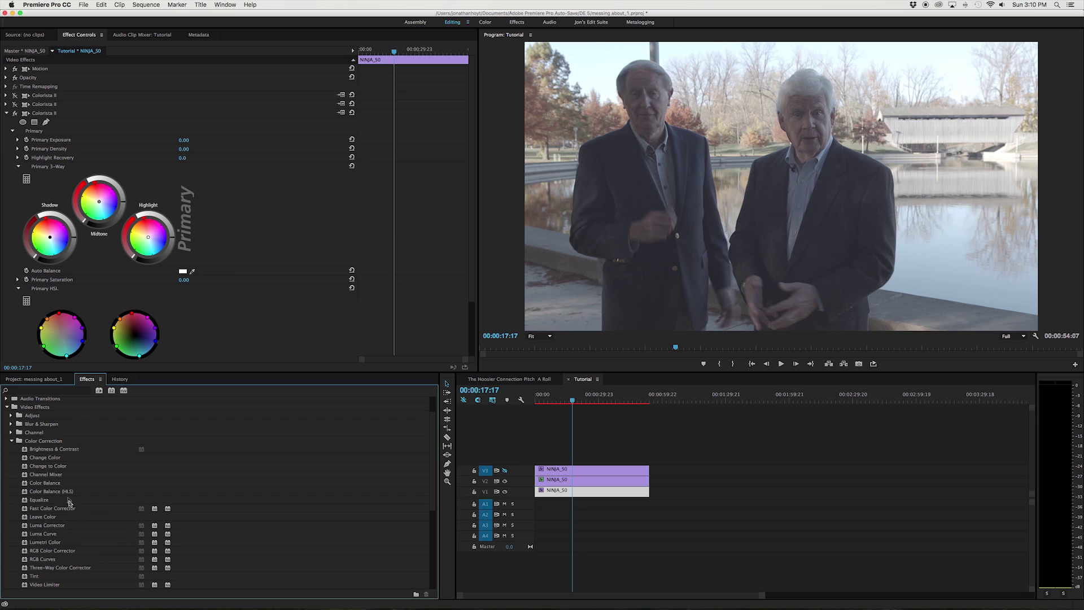
scroll(62, 503, down, 3)
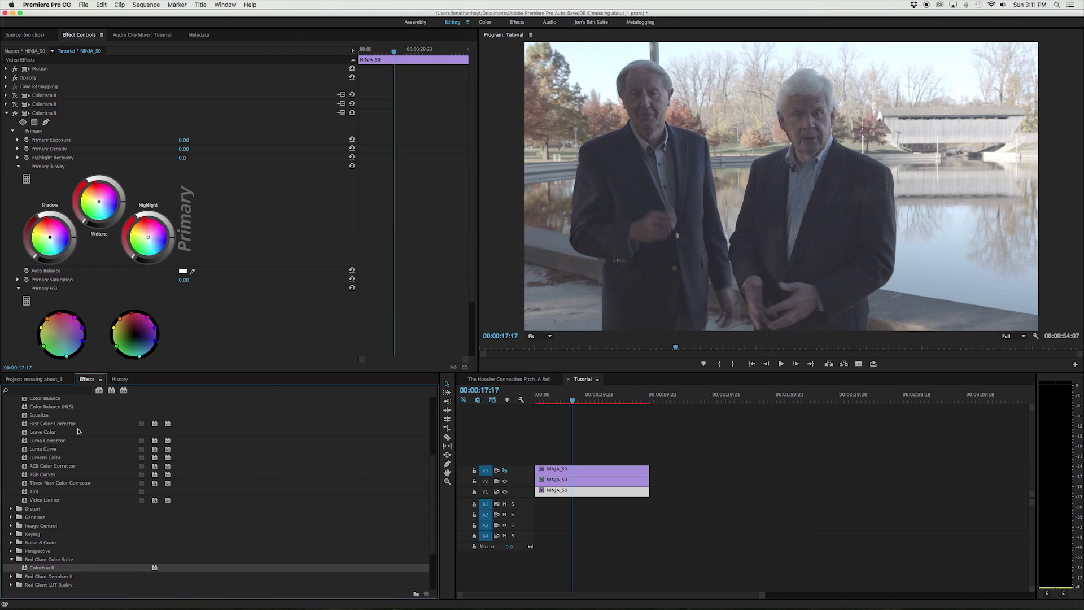
scroll(78, 432, up, 5)
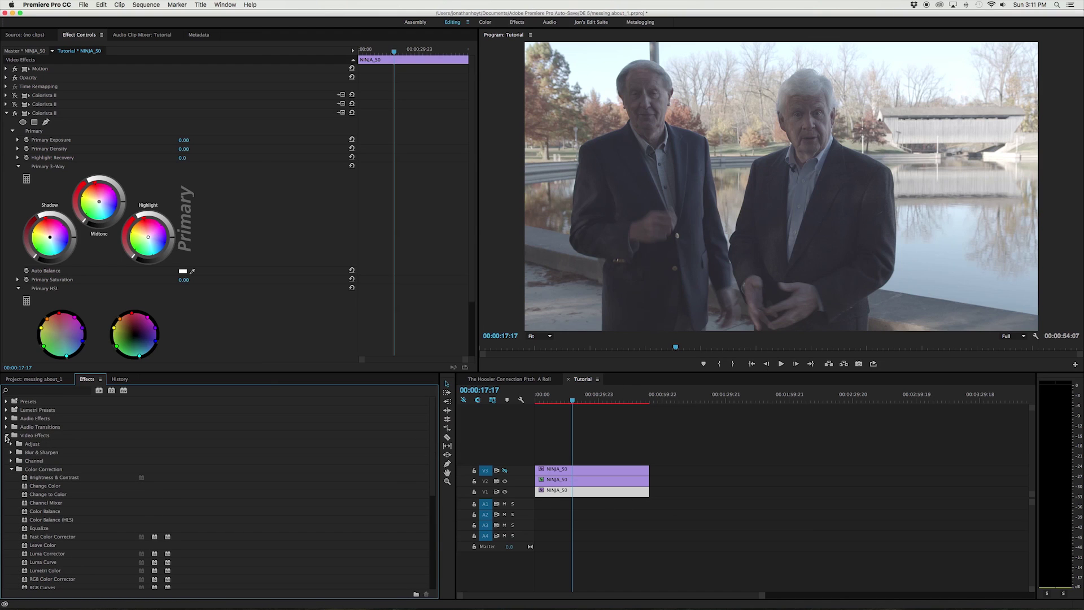
click(7, 436)
click(6, 435)
click(11, 469)
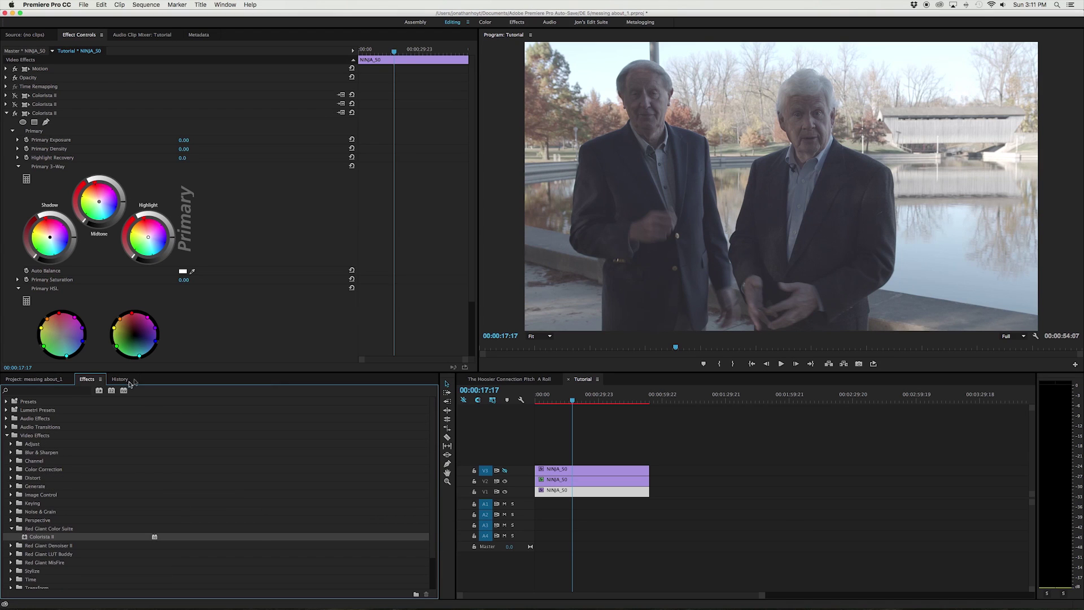
- At frame 00:00:16:22, hide V2 and set the new grade's Master Exposure to 1.50
key(Left)
key(Left)
key(Left)
key(Left)
key(Left)
key(Left)
key(Left)
key(Left)
key(Left)
key(Left)
key(Left)
key(Left)
key(Left)
key(Left)
key(Left)
key(Left)
key(Left)
key(Left)
key(Left)
key(Left)
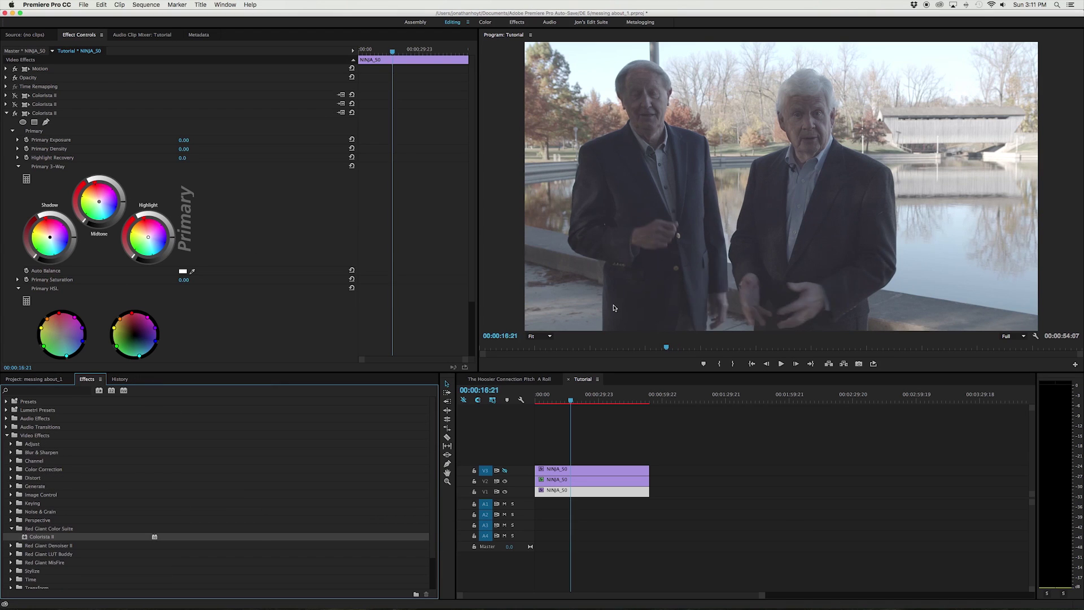
key(Right)
key(Right)
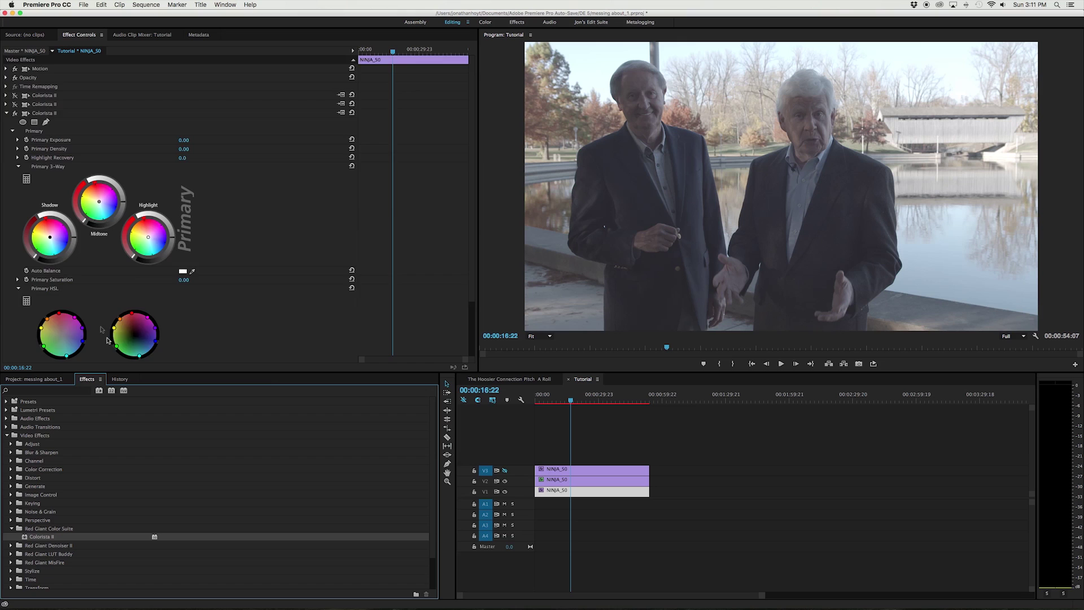
scroll(107, 340, down, 3)
click(13, 339)
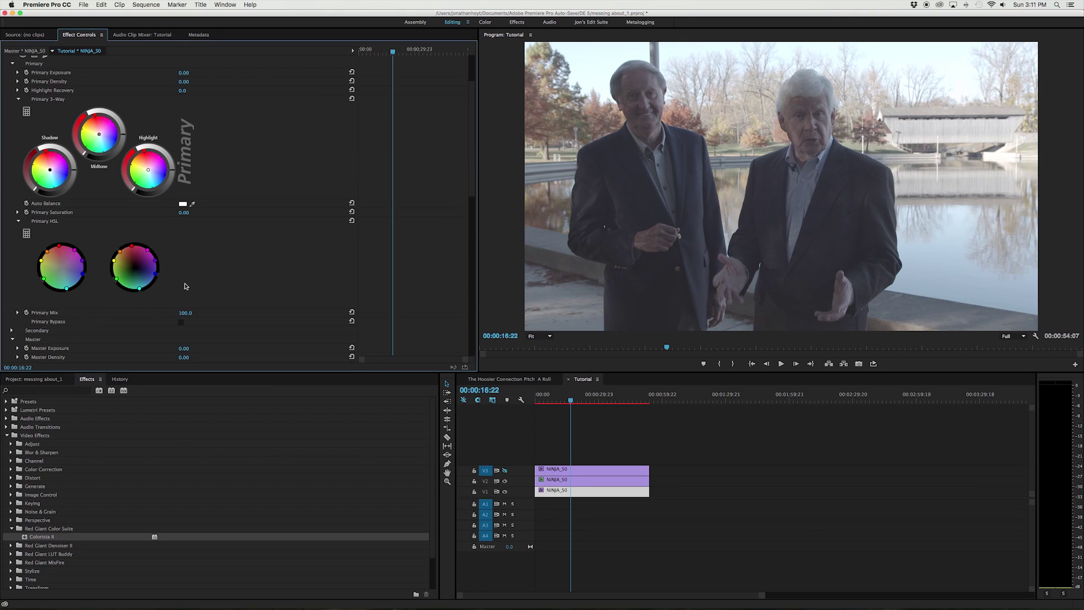
scroll(186, 287, down, 8)
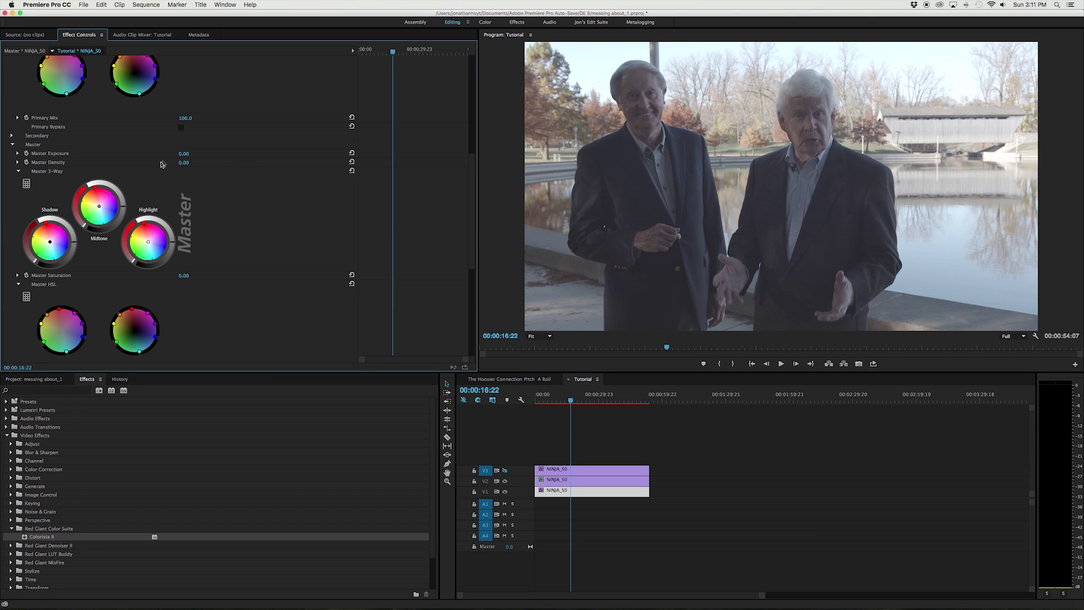
drag(184, 153, 262, 153)
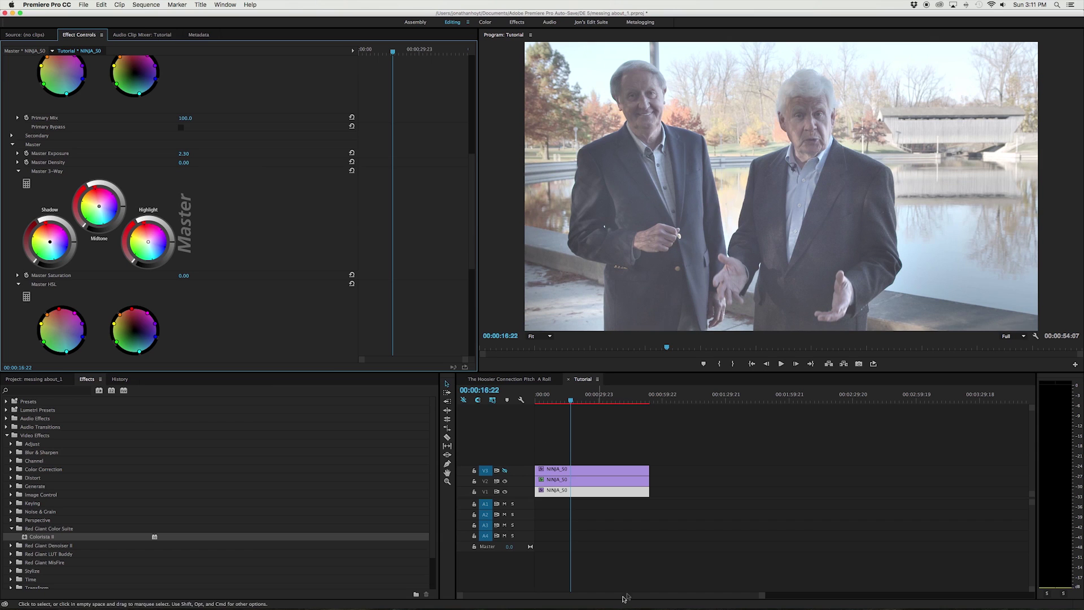
click(505, 481)
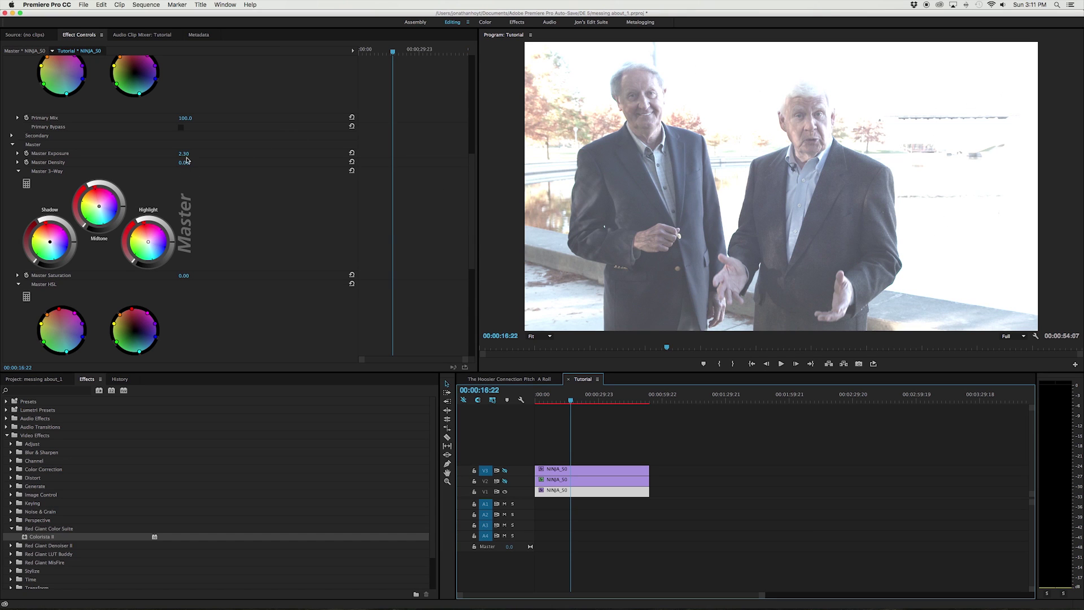
drag(186, 154, 170, 153)
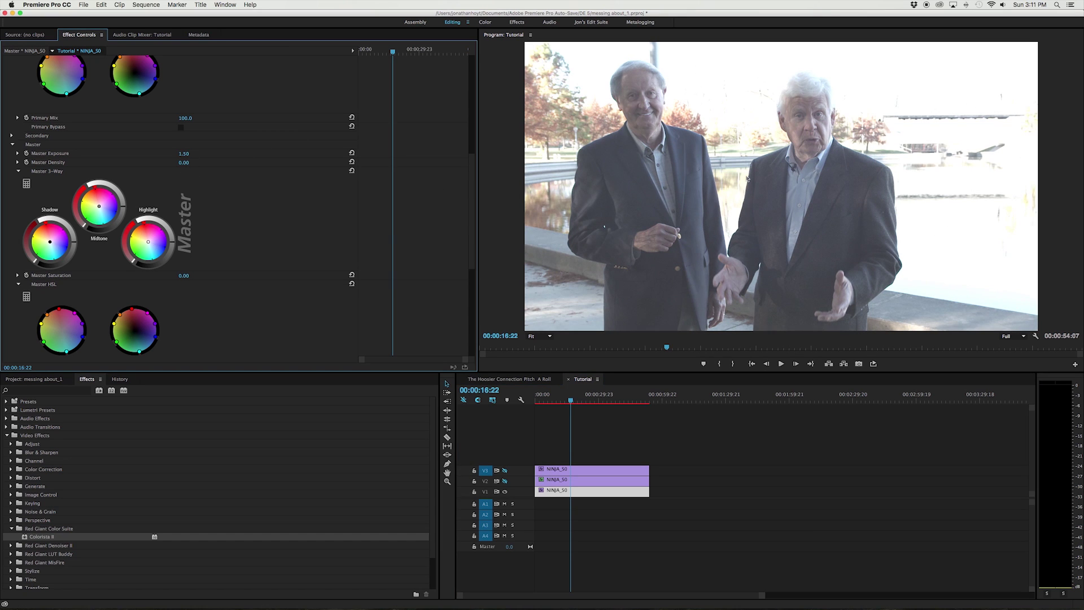
- In Master Curves, darken the RGB Shadows and lift RGB Mids to 0.60
scroll(110, 275, down, 8)
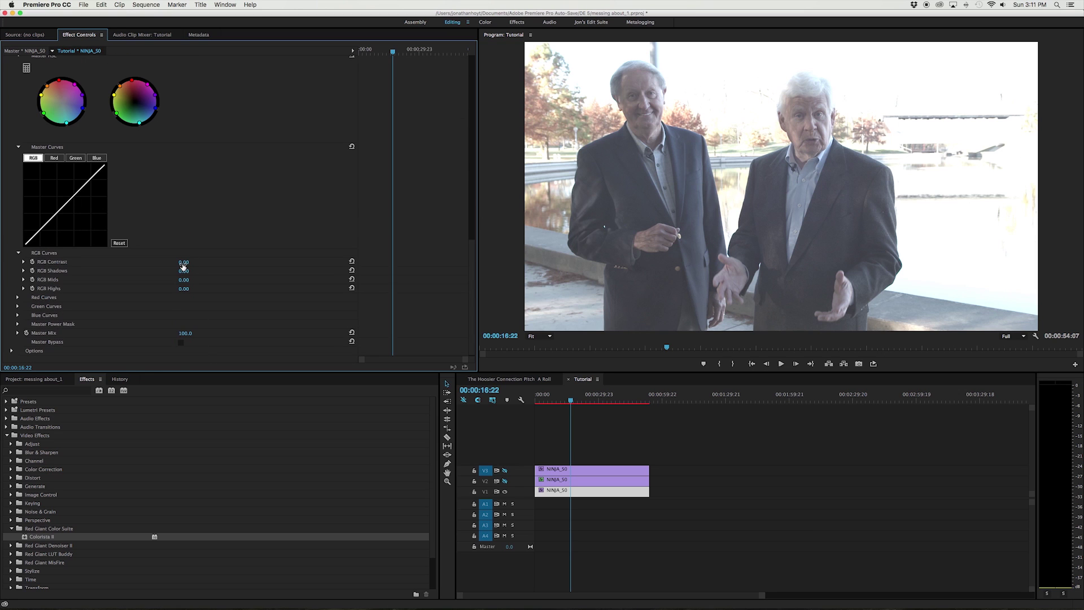
scroll(182, 266, up, 5)
scroll(179, 277, down, 4)
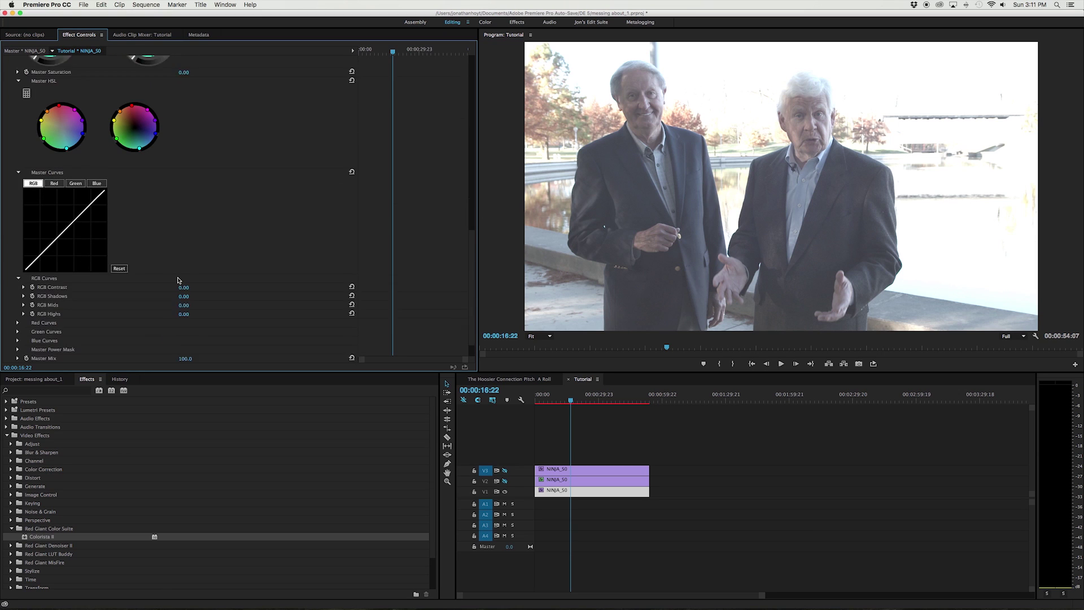
scroll(179, 280, down, 1)
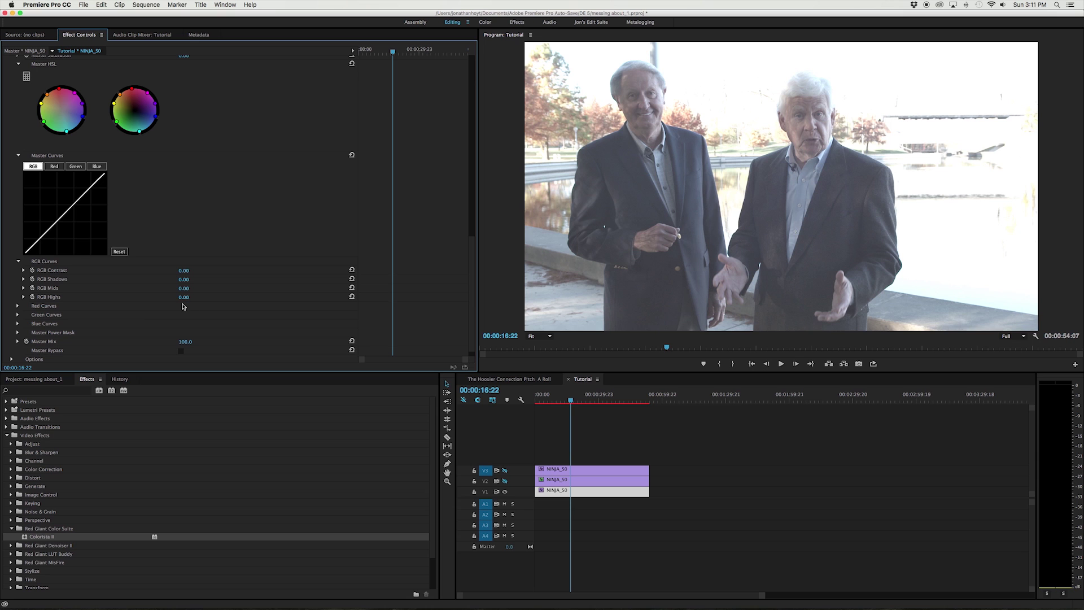
drag(184, 279, 56, 279)
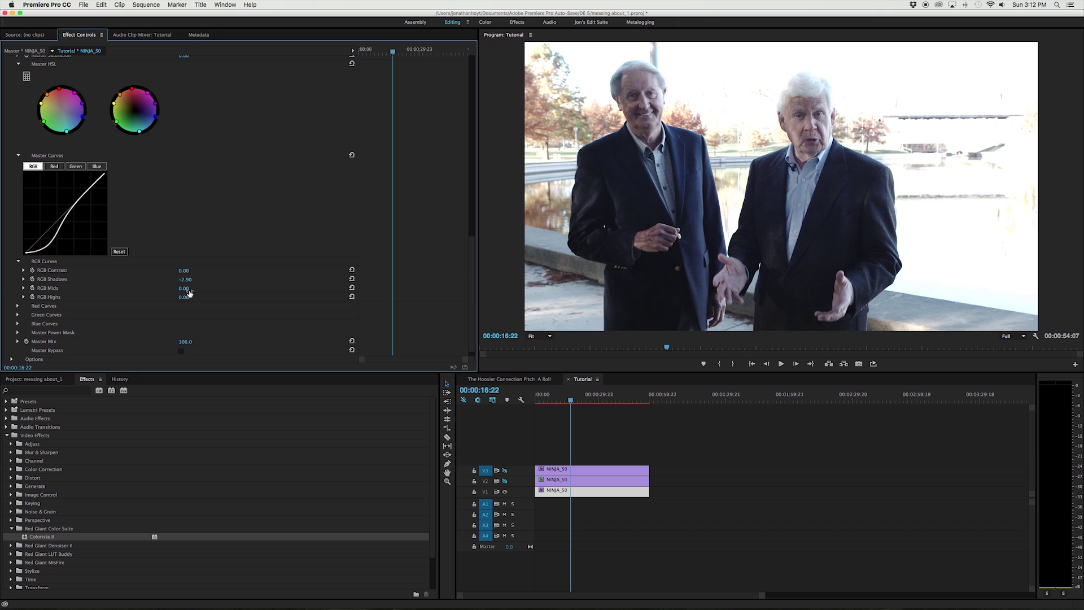
drag(190, 293, 224, 292)
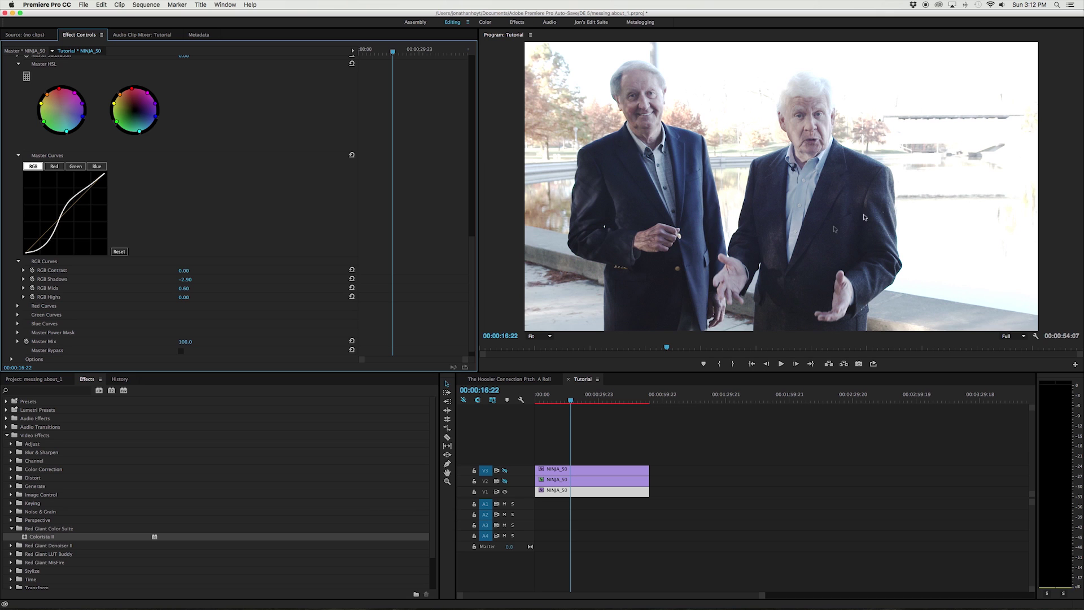
scroll(48, 135, up, 5)
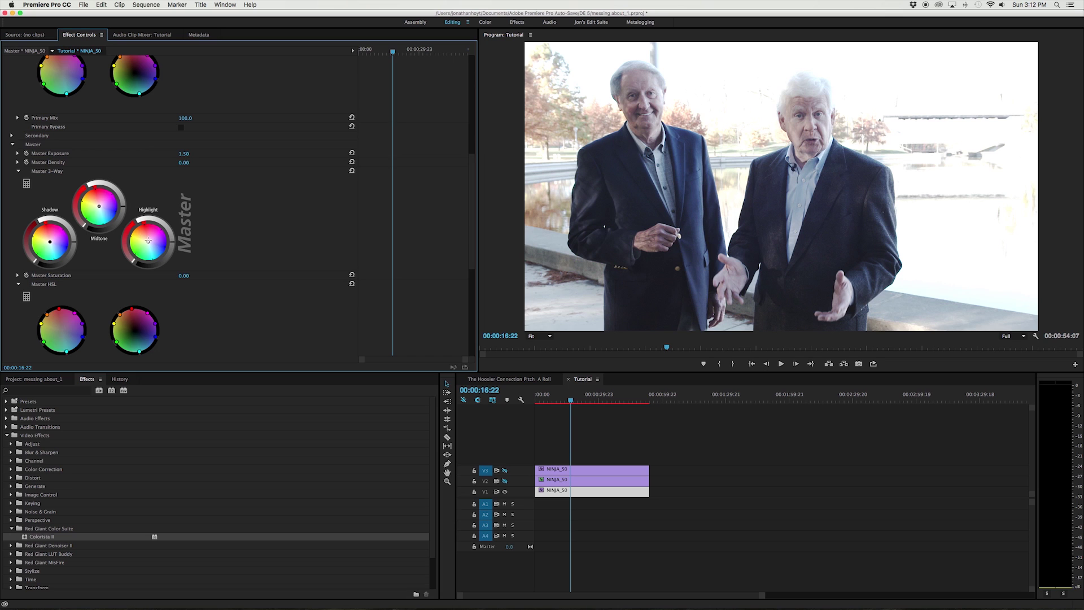
- Push the Highlight and Midtone wheels toward orange and preview the warmer grade
drag(148, 241, 146, 239)
drag(99, 206, 98, 204)
key(space)
key(space)
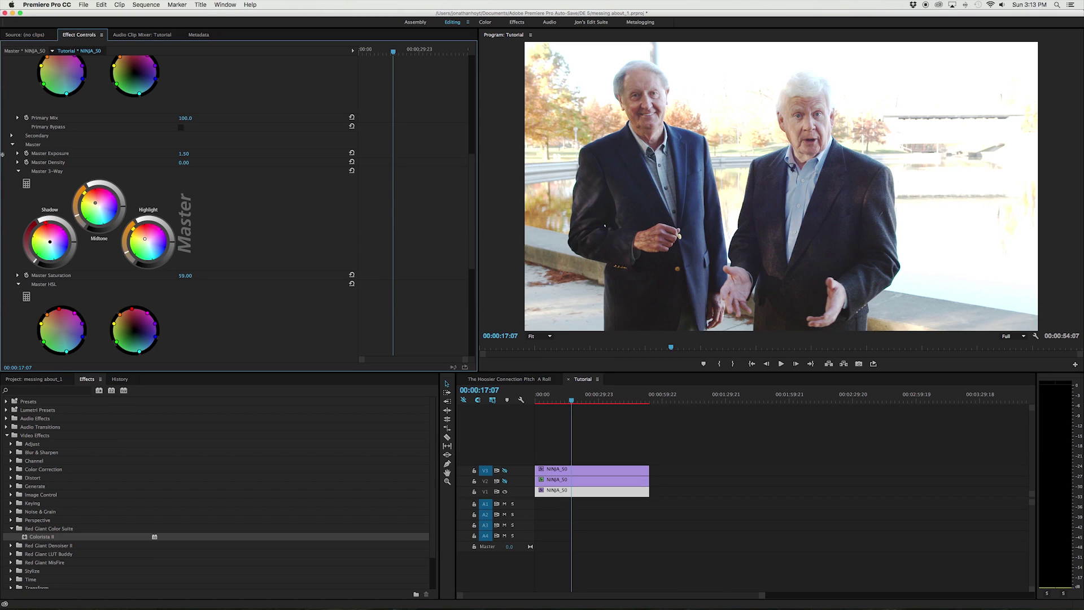
- Select the V2 background clip and display its Mask (1) outline around both men
scroll(235, 283, up, 5)
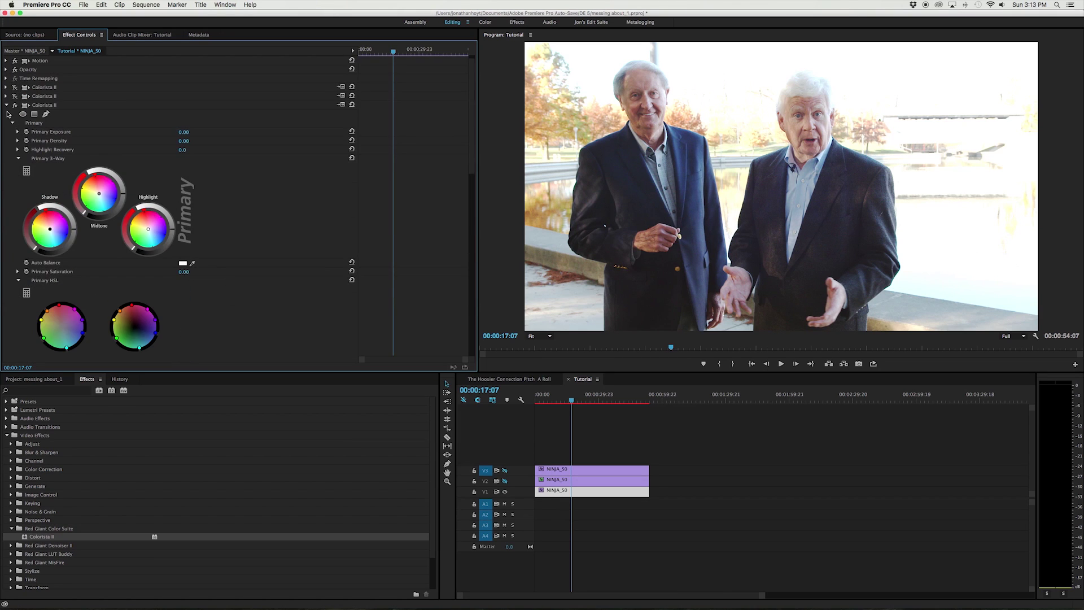
click(5, 106)
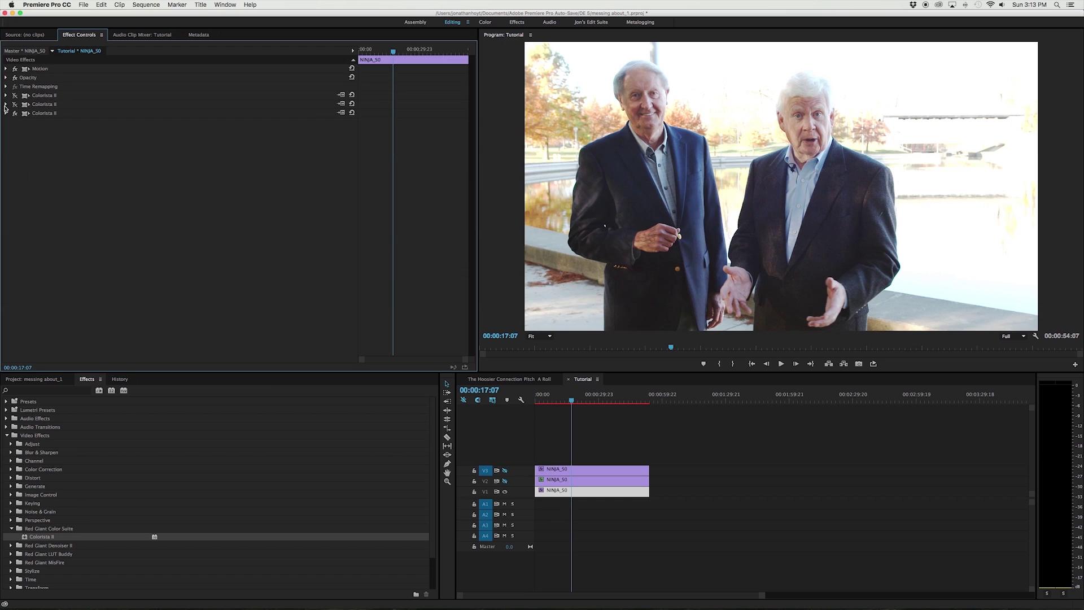
click(585, 484)
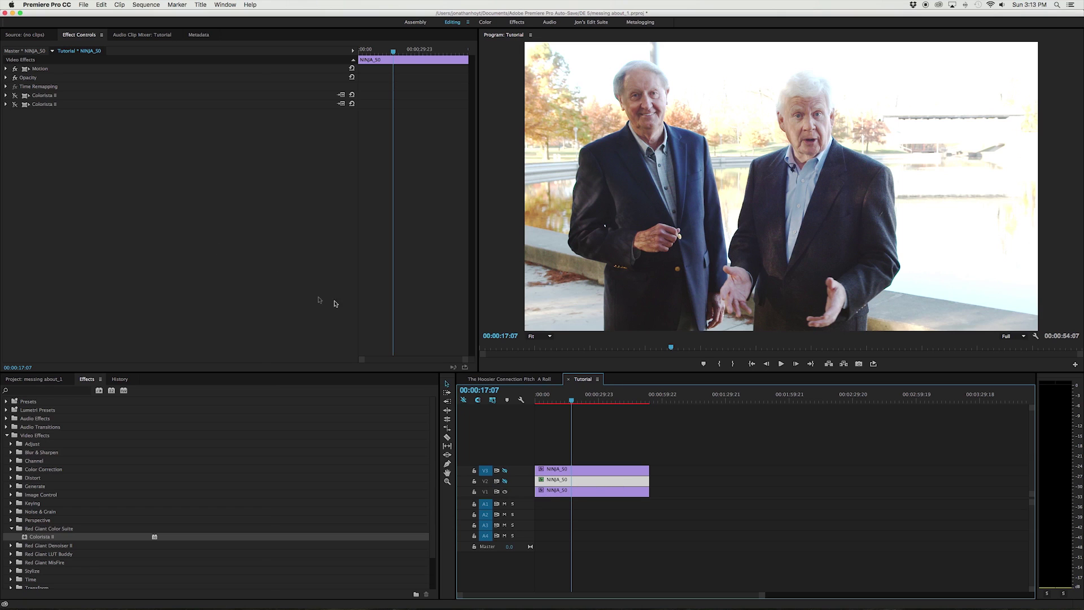
click(7, 77)
click(29, 96)
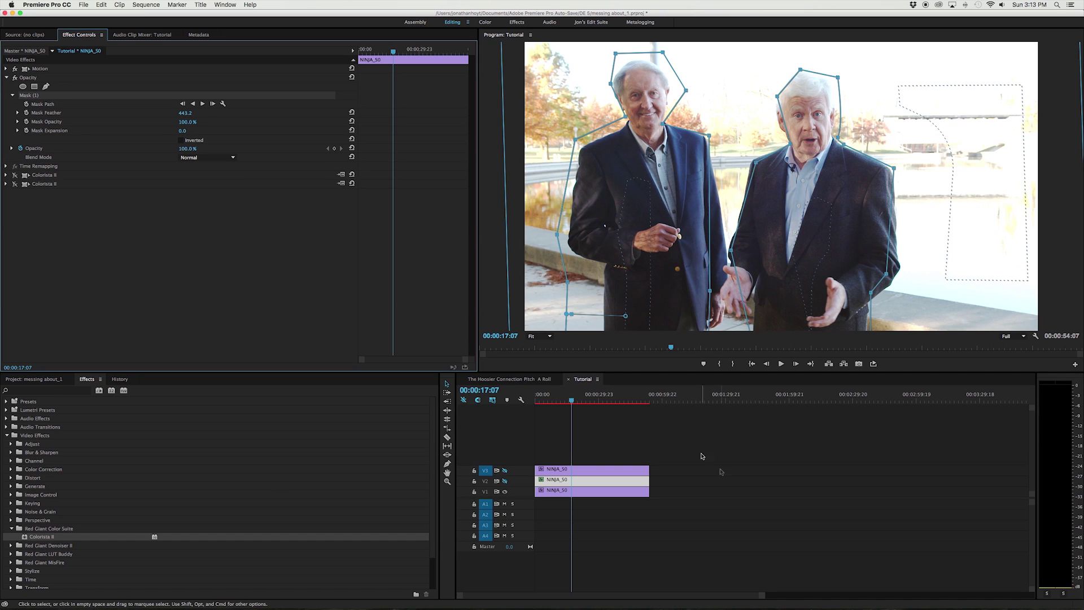
- Toggle V2's track output on and off to compare with and without the background
click(505, 480)
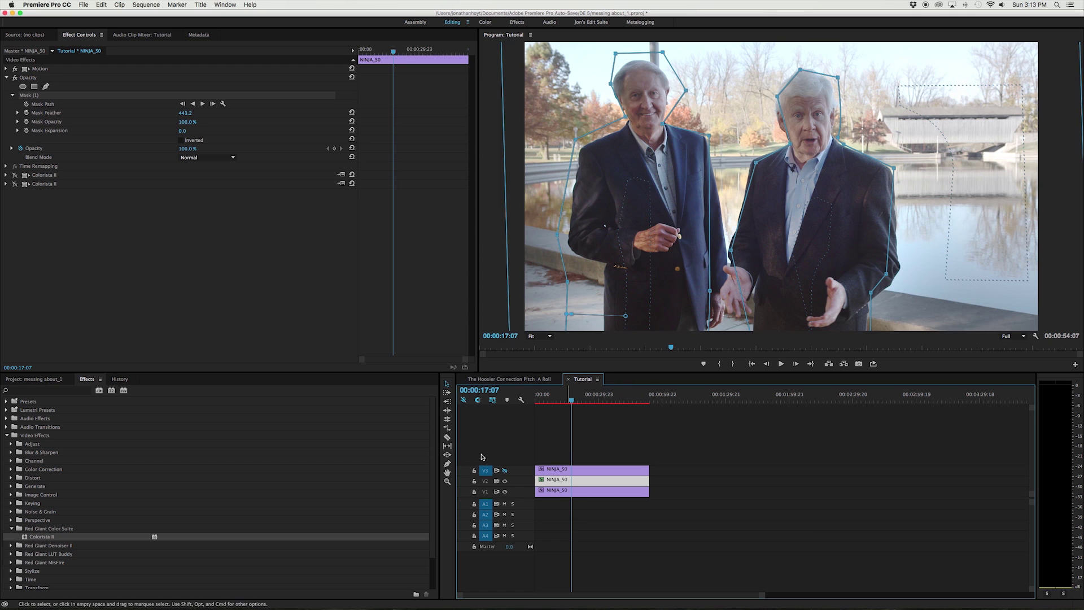
click(505, 481)
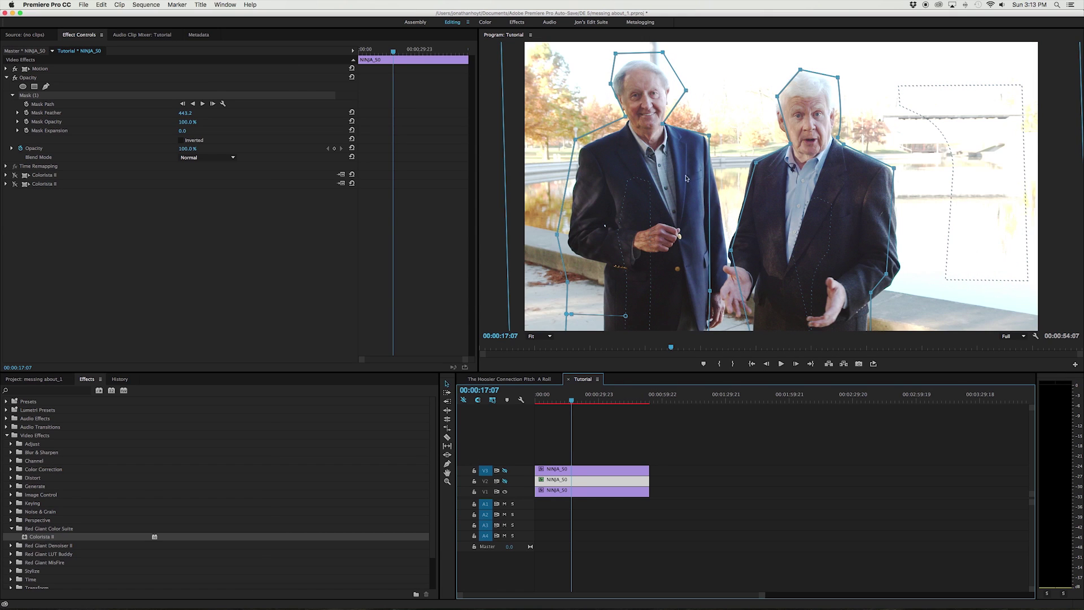
click(505, 480)
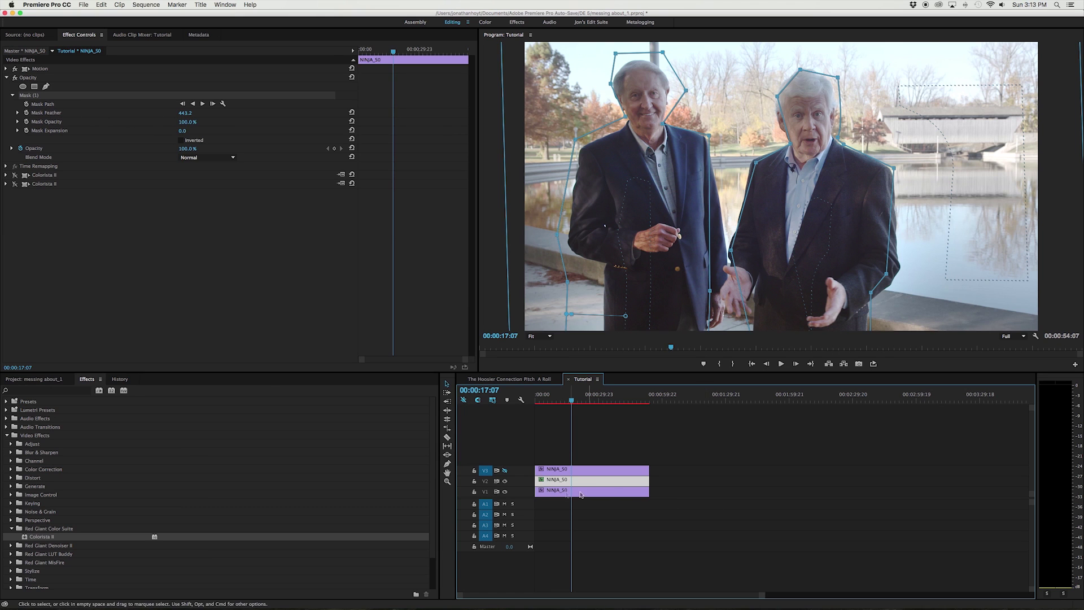
click(506, 481)
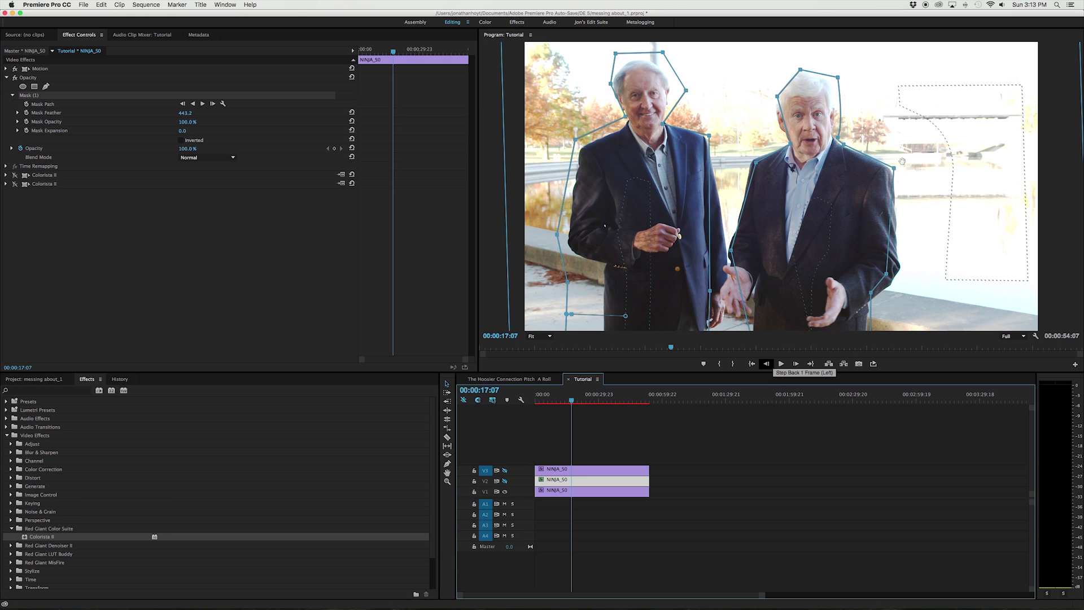
- Deselect the mask, zoom the timeline out, and turn V2's track output back on
click(506, 482)
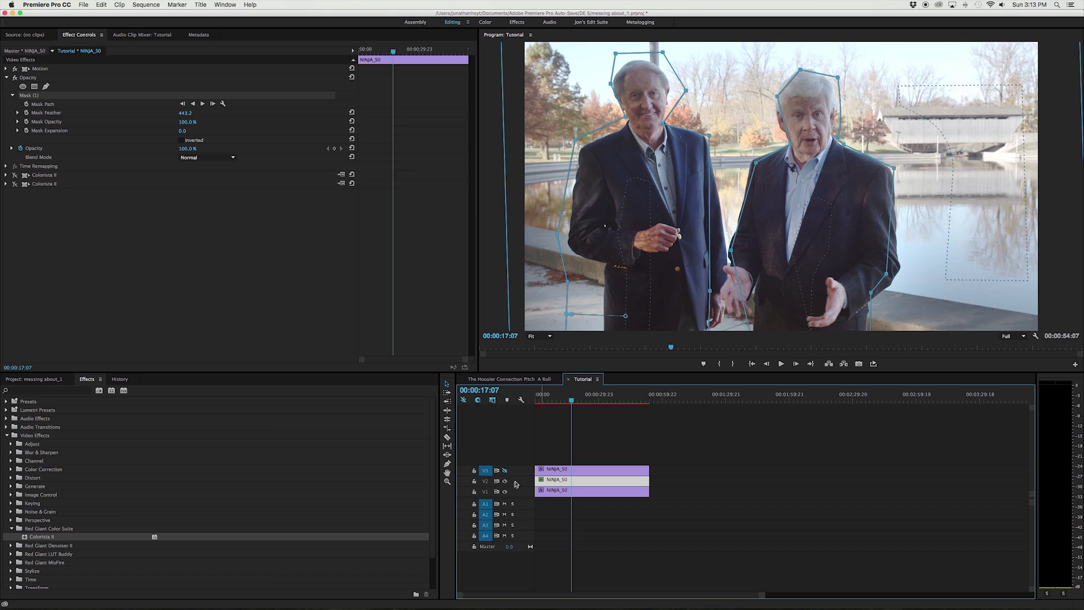
click(506, 481)
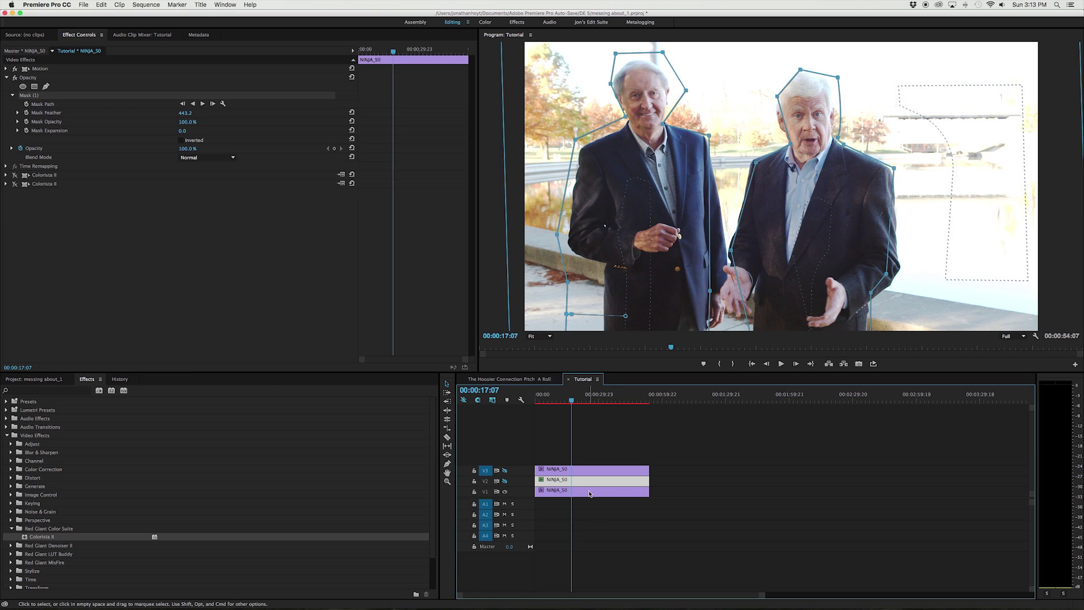
click(551, 479)
key(minus)
click(505, 481)
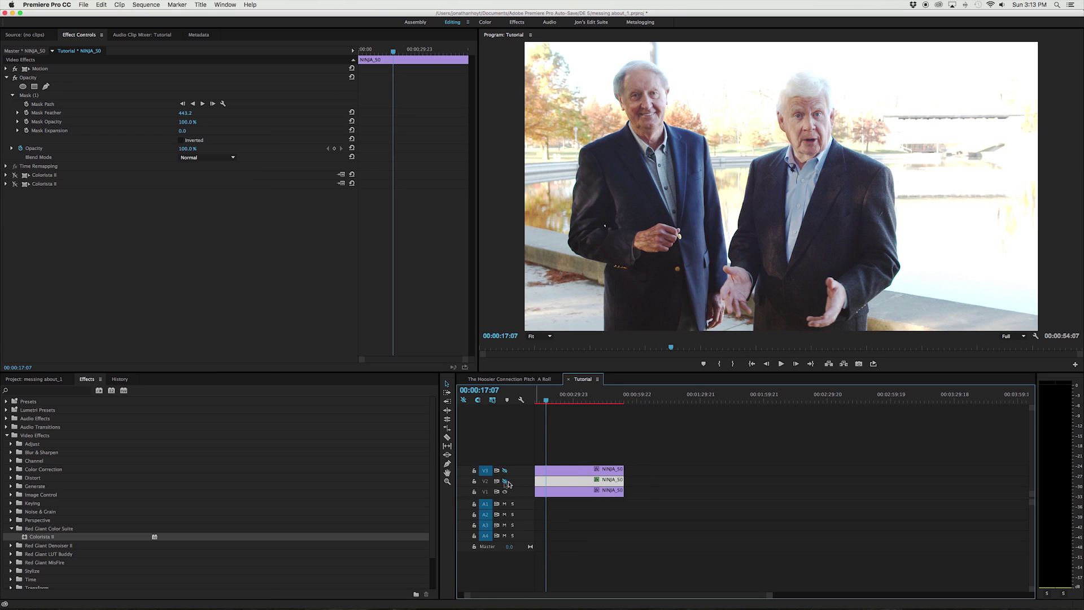
scroll(692, 594, left, 3)
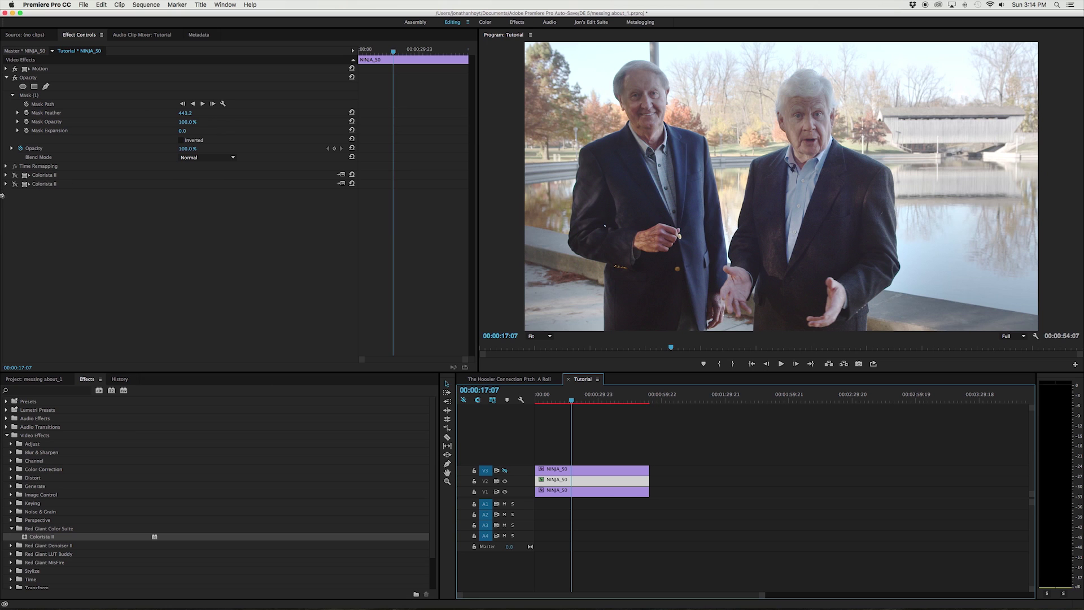
- Add Colorista II to the V2 background clip and expand its Master controls
drag(60, 536, 112, 247)
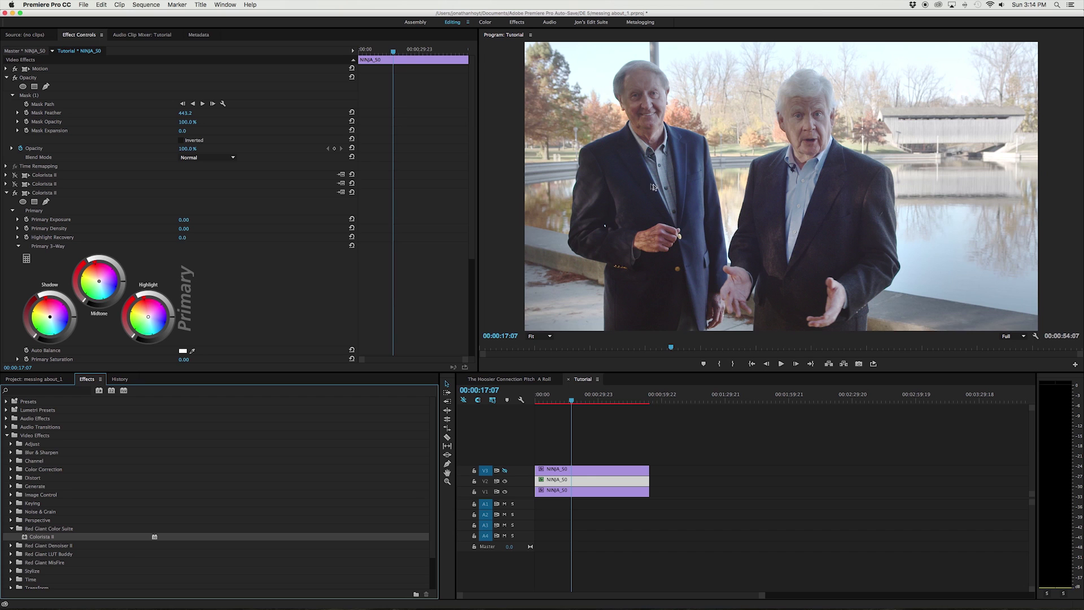
scroll(80, 273, down, 5)
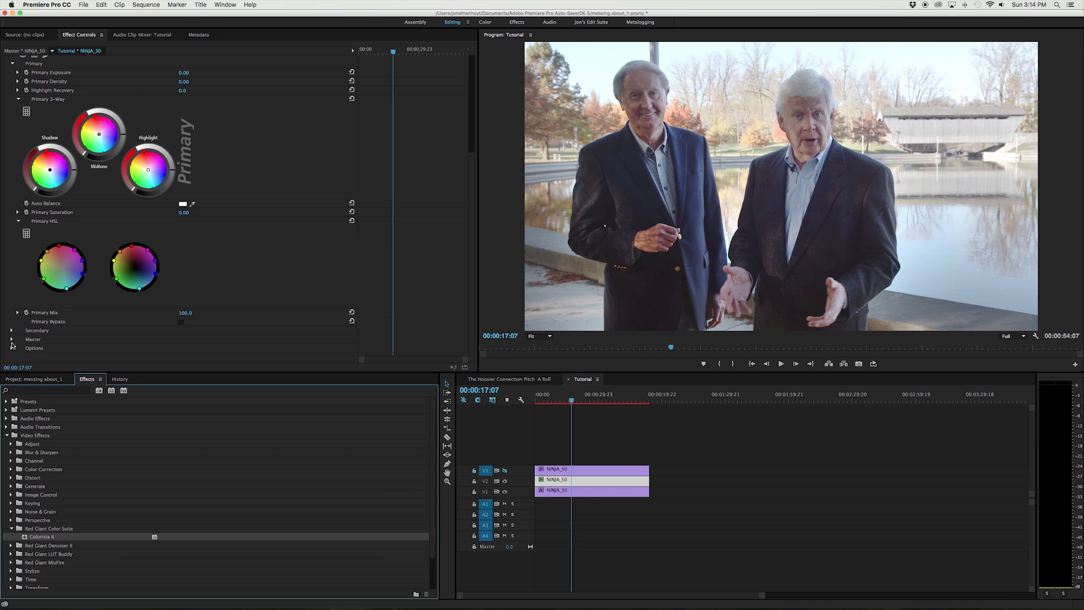
click(11, 339)
scroll(110, 267, down, 10)
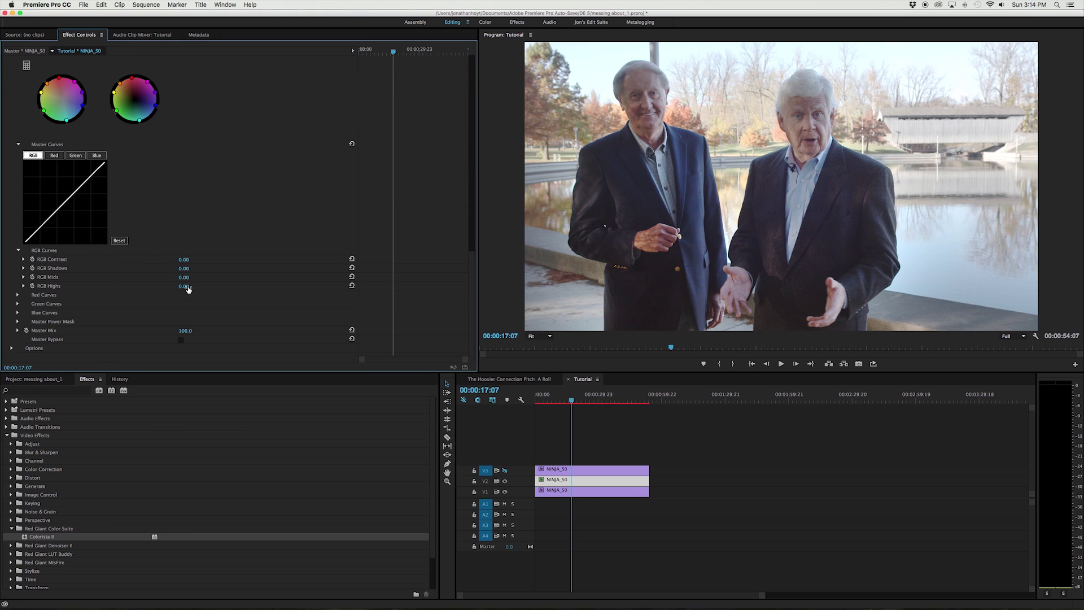
- Set the background's Master Curves to RGB Shadows -1.50 and RGB Mids -0.80
drag(183, 287, 129, 286)
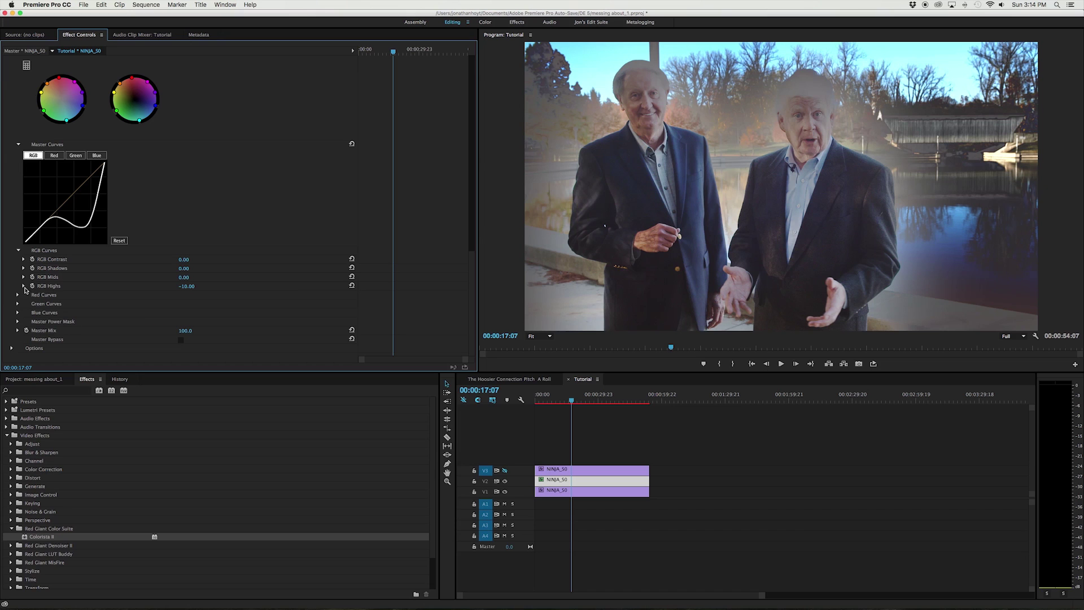
click(351, 286)
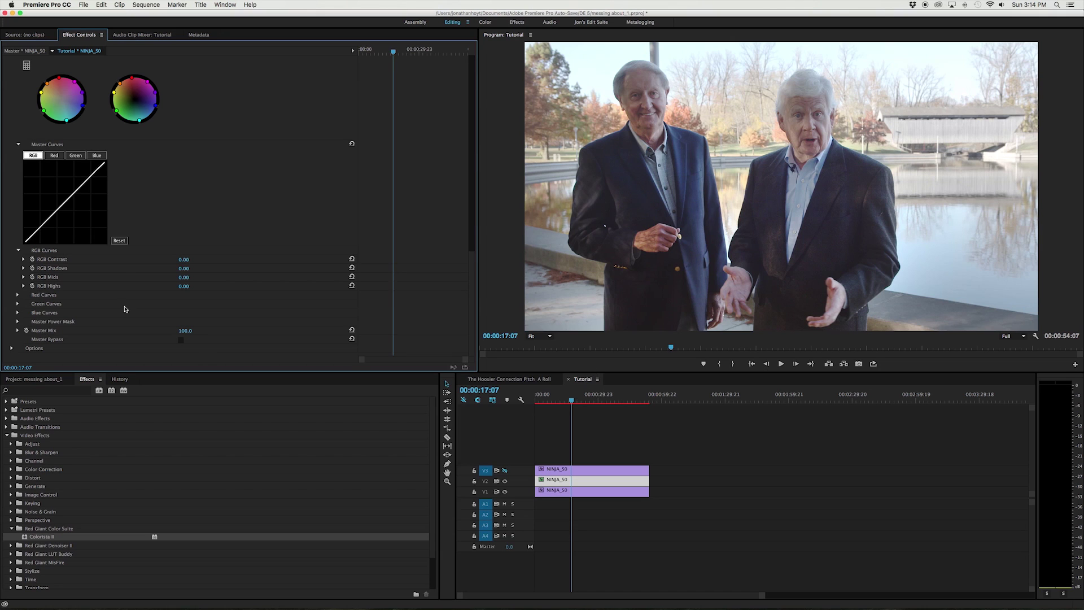
mouse_move(194, 272)
mouse_down()
mouse_move(168, 272)
mouse_move(195, 272)
mouse_up()
mouse_move(184, 263)
mouse_down()
mouse_move(217, 260)
mouse_move(134, 270)
mouse_move(186, 277)
mouse_move(171, 277)
mouse_up()
drag(185, 277, 174, 277)
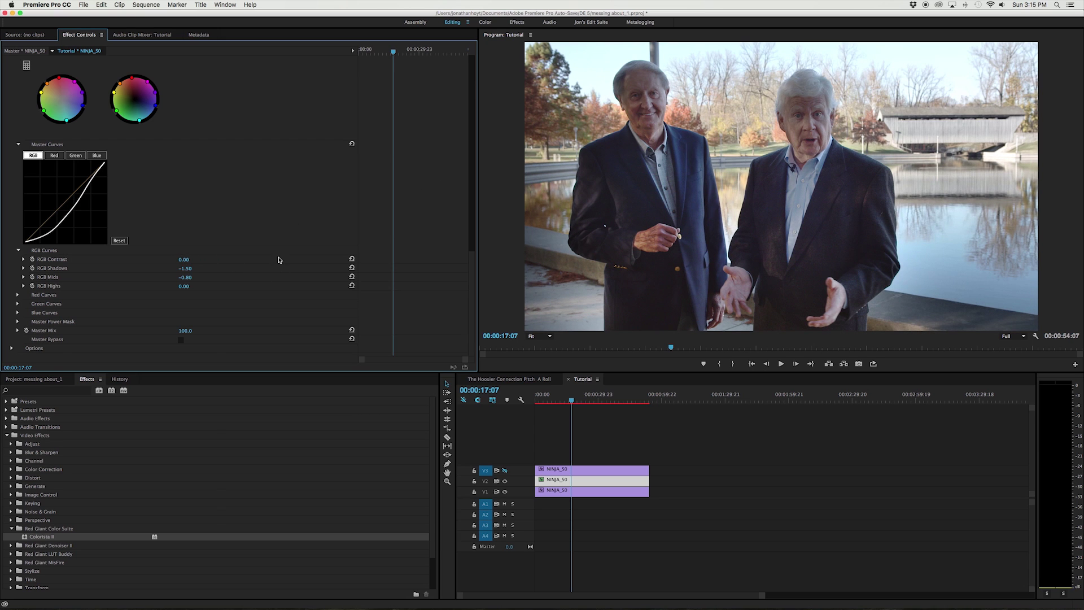
- Raise the background grade's saturation to 39
scroll(277, 263, up, 5)
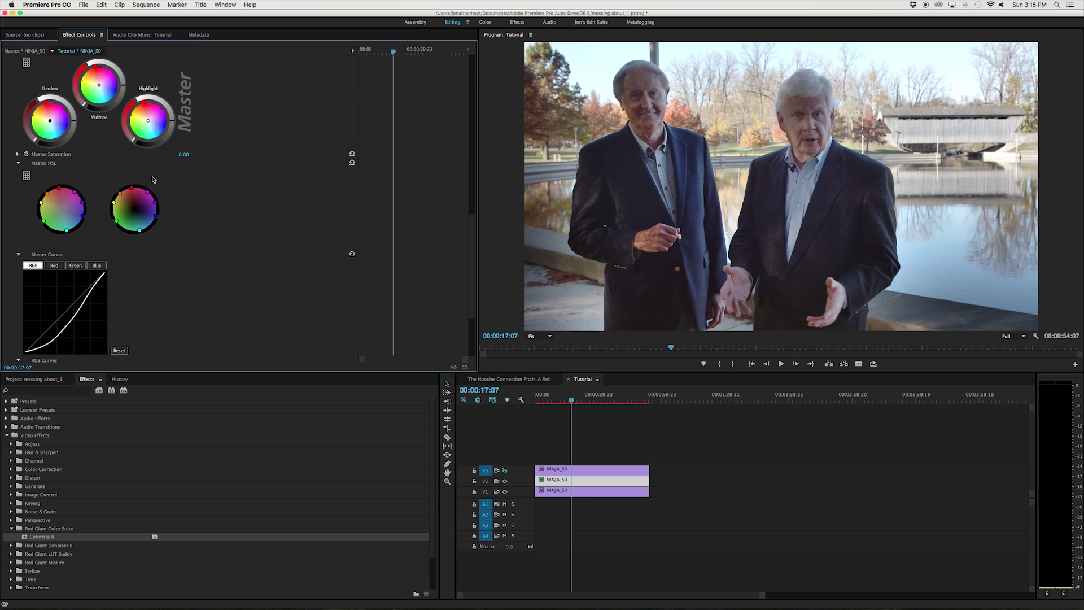
drag(182, 155, 190, 154)
drag(187, 154, 195, 155)
- Expand the Secondary section and set its Pop to 46.0
scroll(60, 164, up, 5)
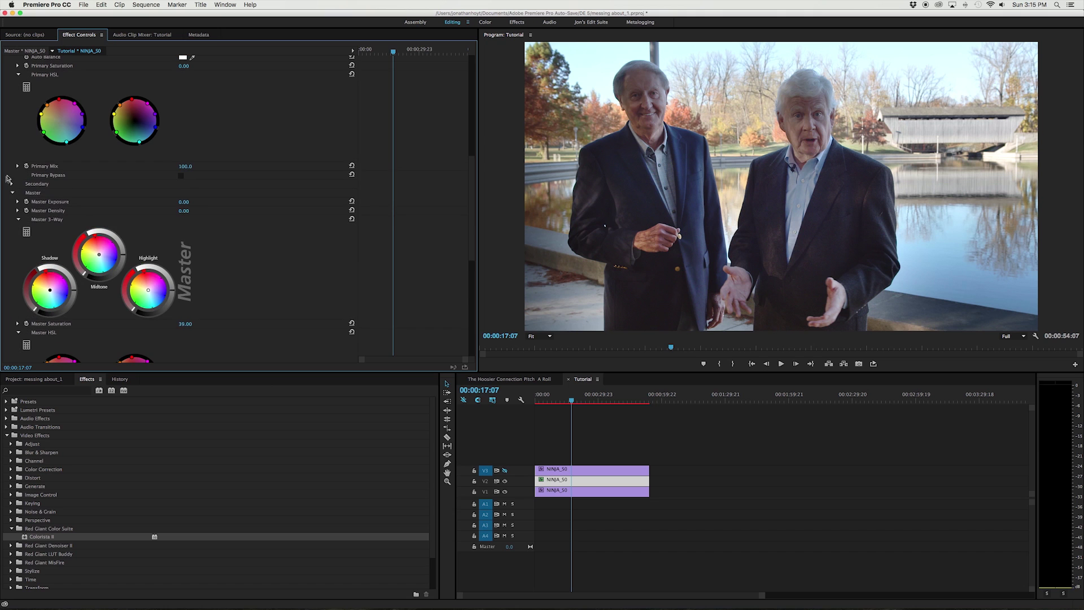
click(11, 184)
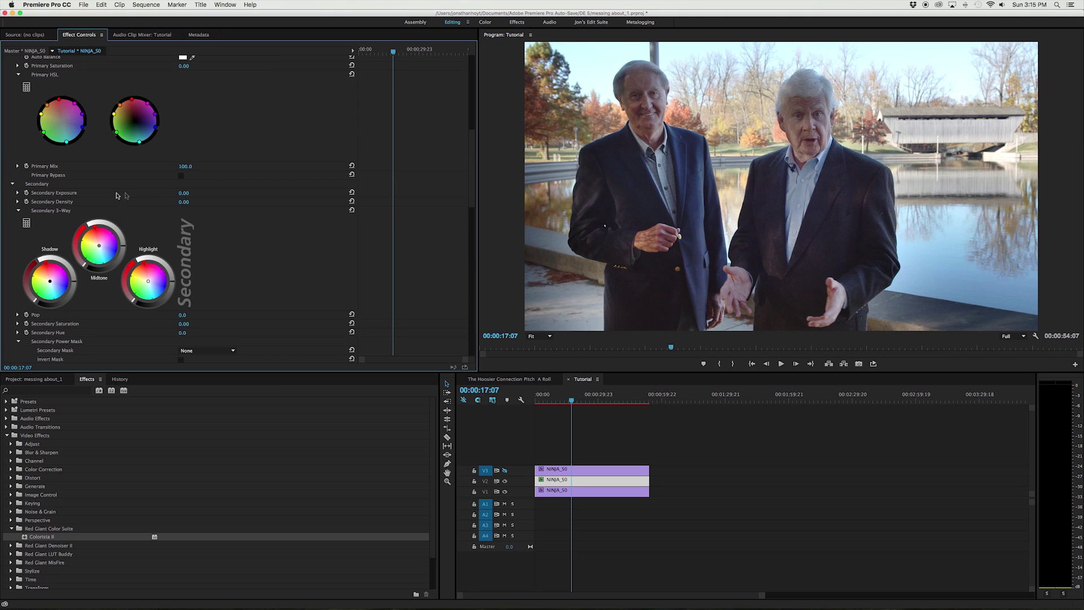
scroll(82, 236, down, 3)
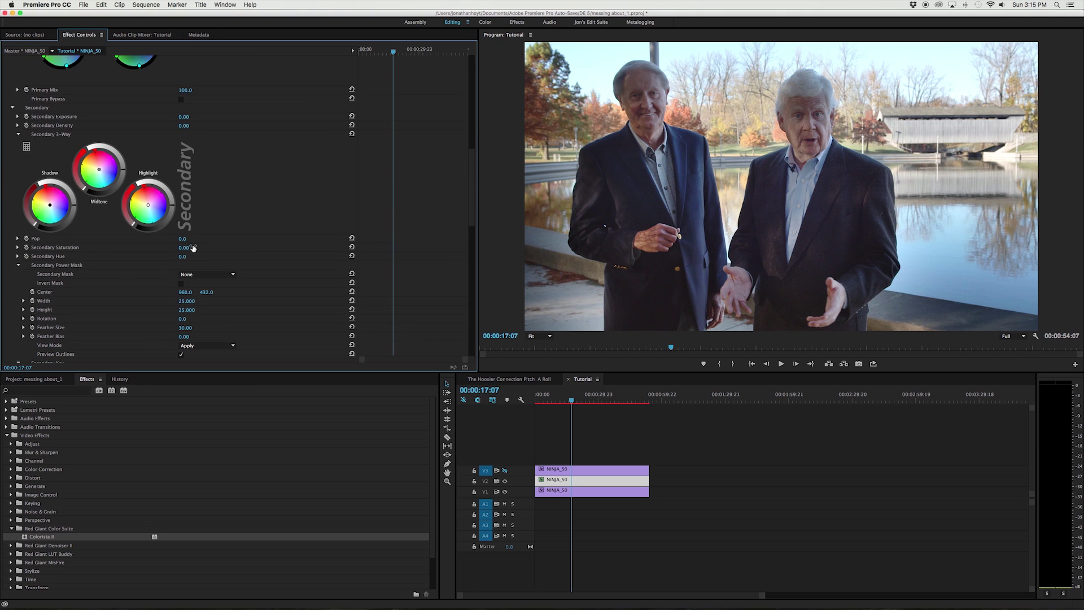
mouse_move(184, 243)
mouse_down()
mouse_move(230, 238)
mouse_move(166, 238)
mouse_move(195, 238)
mouse_up()
drag(186, 242, 219, 242)
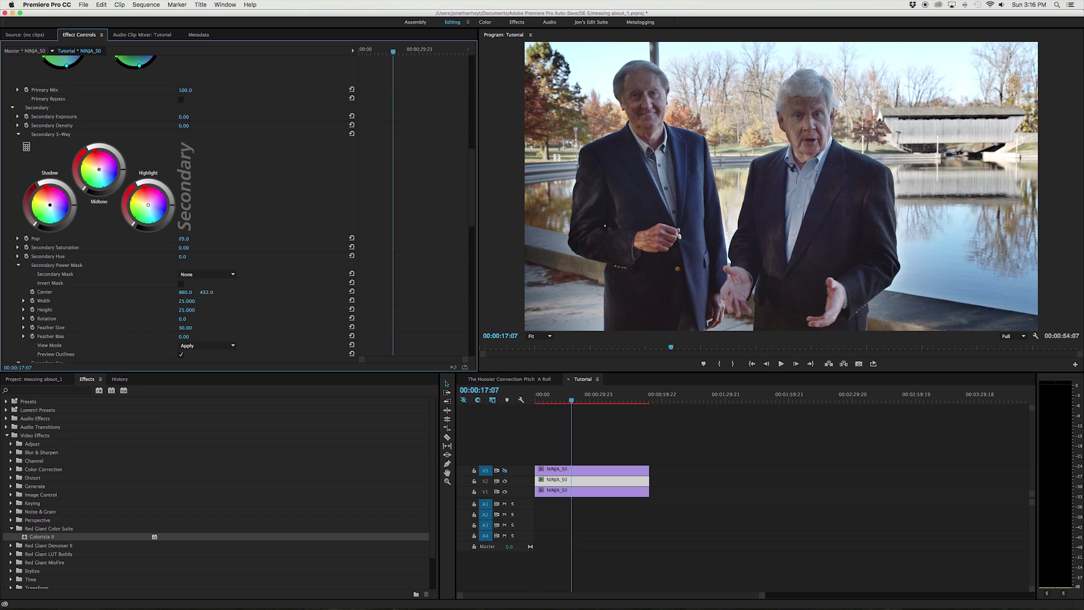
drag(208, 239, 165, 239)
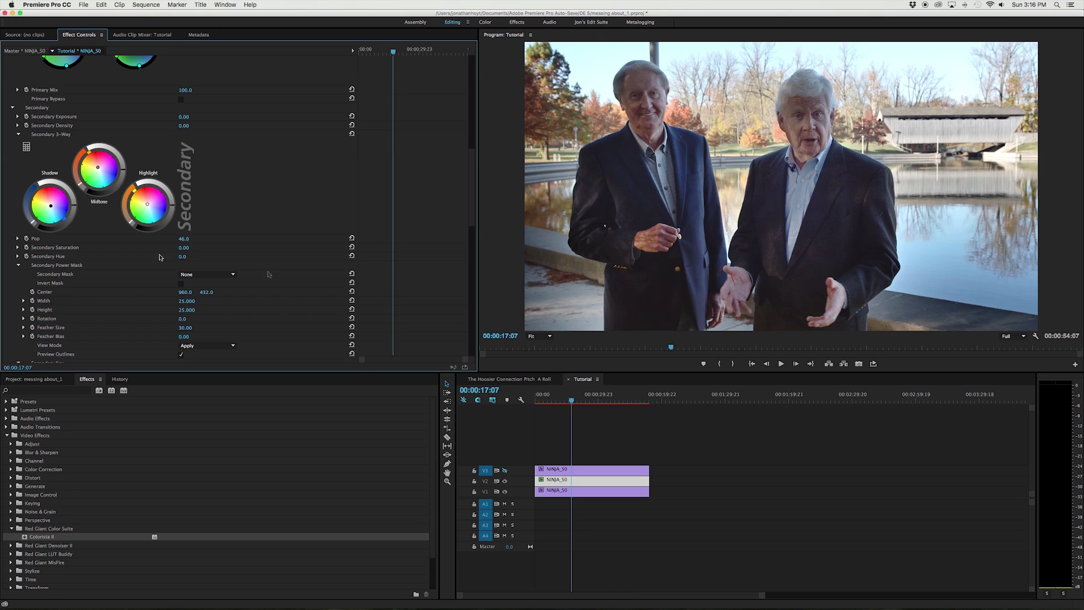
- Toggle the V2 layer's visibility repeatedly to compare the composite before and after
click(506, 481)
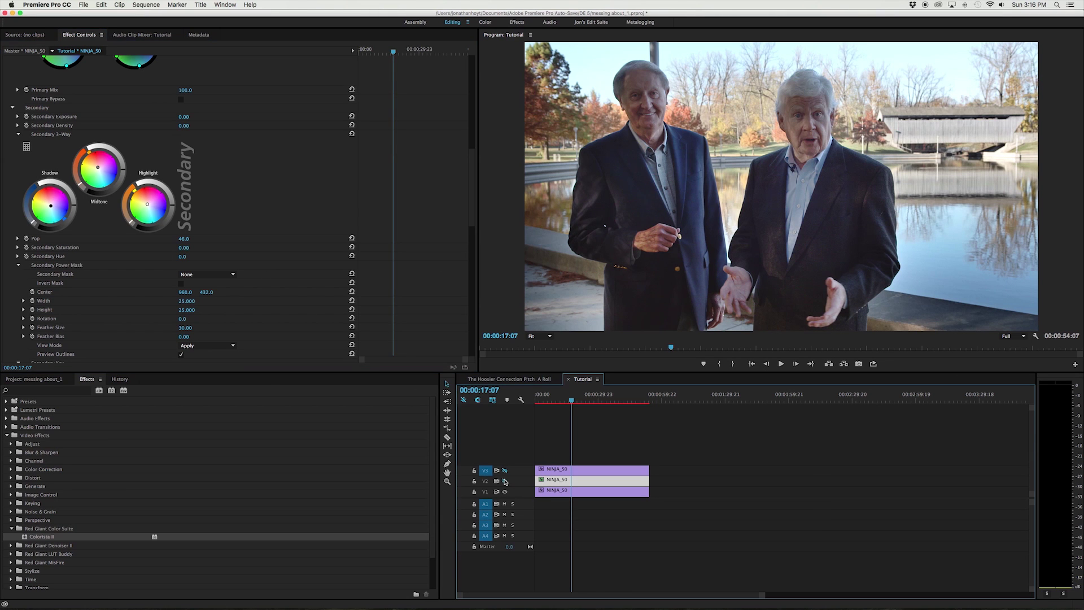
click(505, 482)
click(505, 482)
click(506, 481)
click(505, 481)
click(506, 482)
click(505, 482)
click(505, 482)
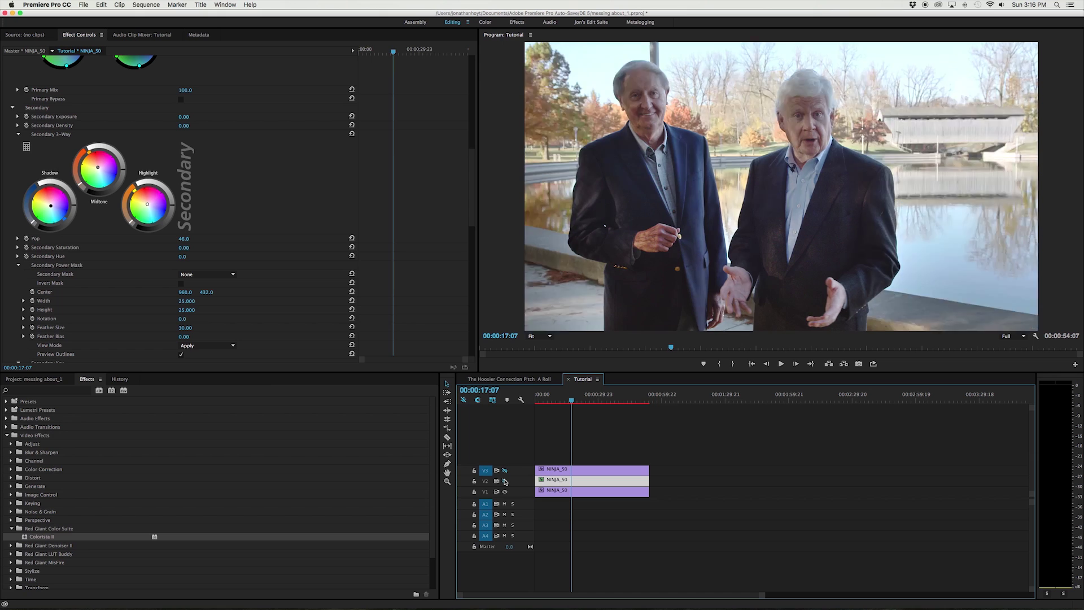
click(505, 482)
- Pull Mask (1) vertices up around both men's heads and lower Mask Feather to 251.2
scroll(22, 137, up, 10)
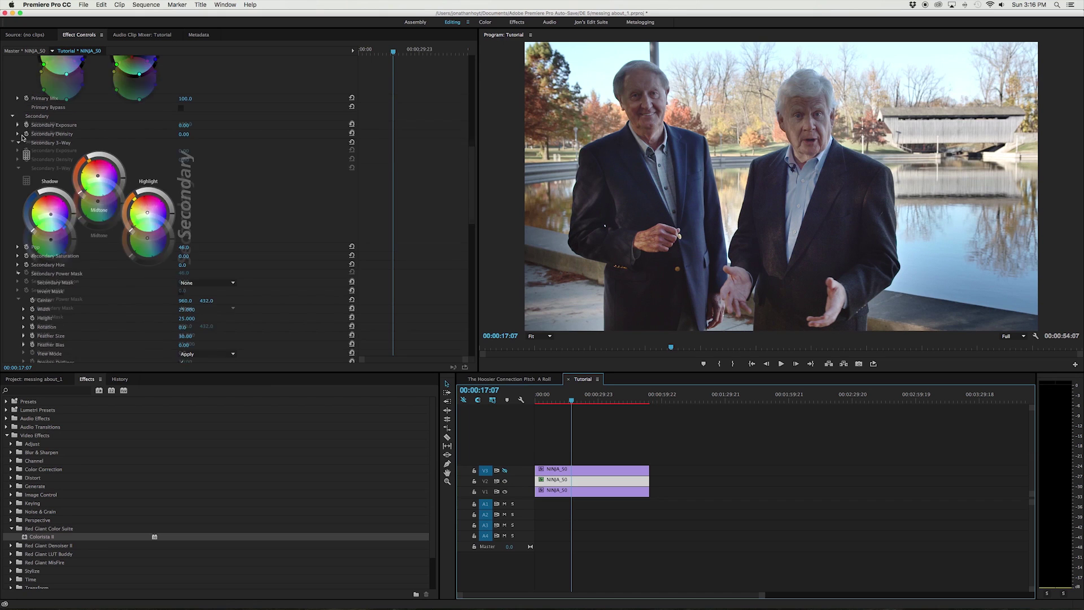
scroll(22, 137, up, 2)
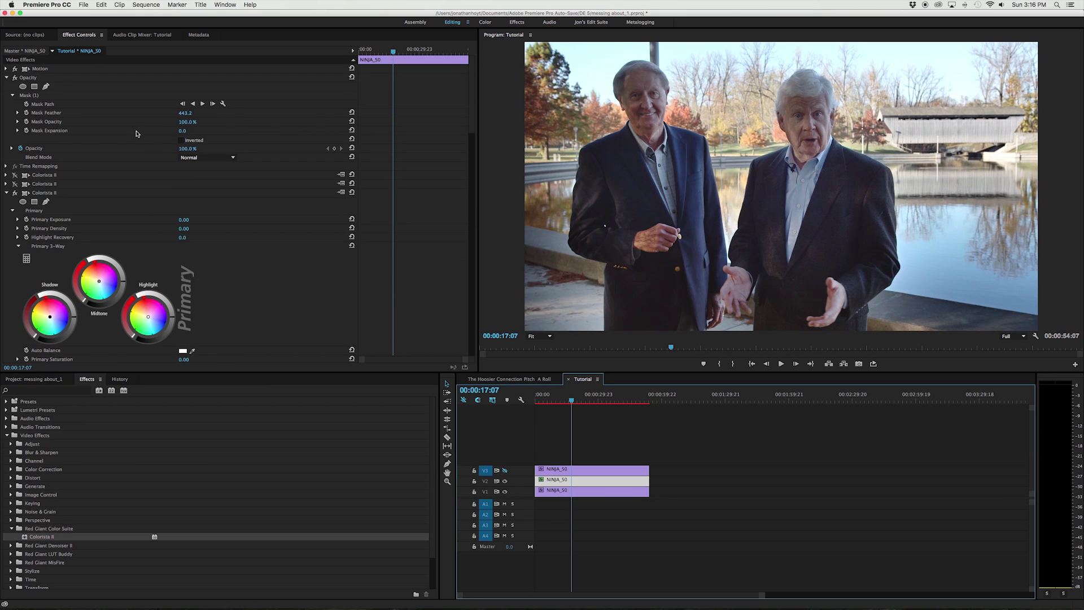
click(44, 104)
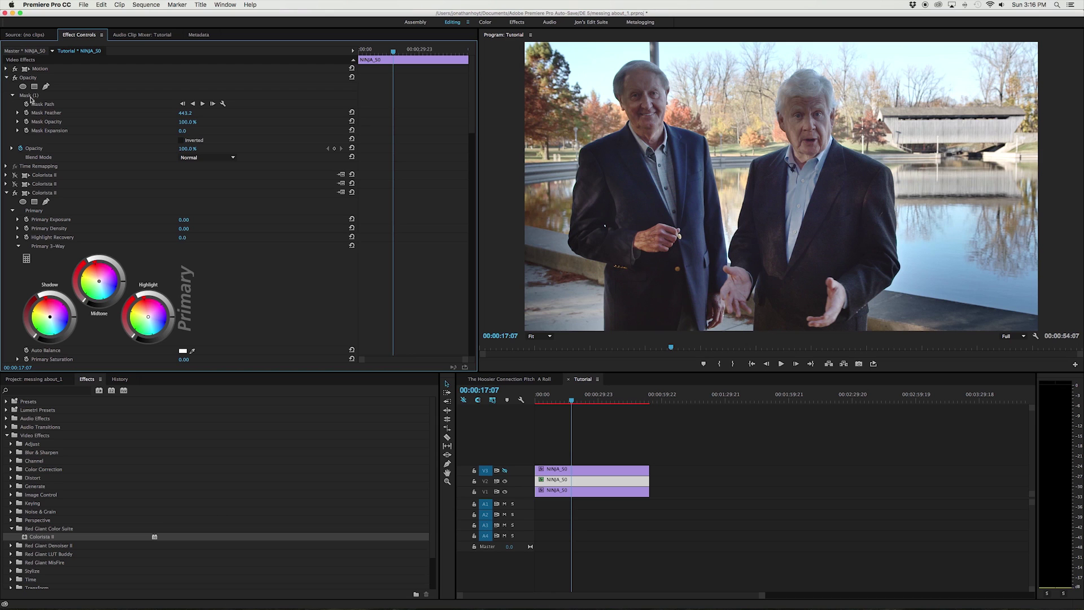
click(31, 96)
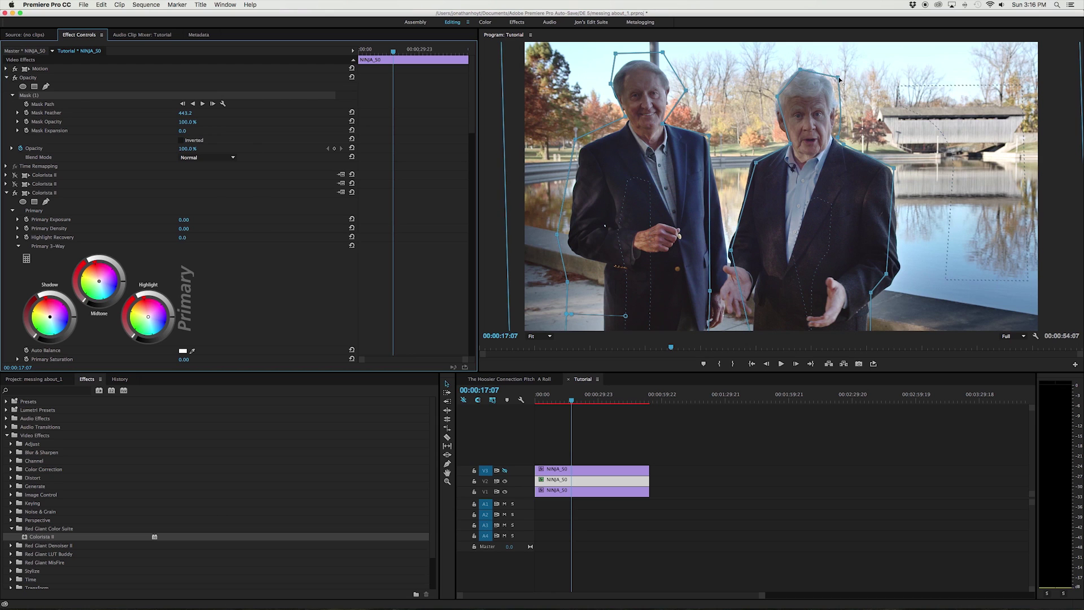
drag(838, 77, 790, 58)
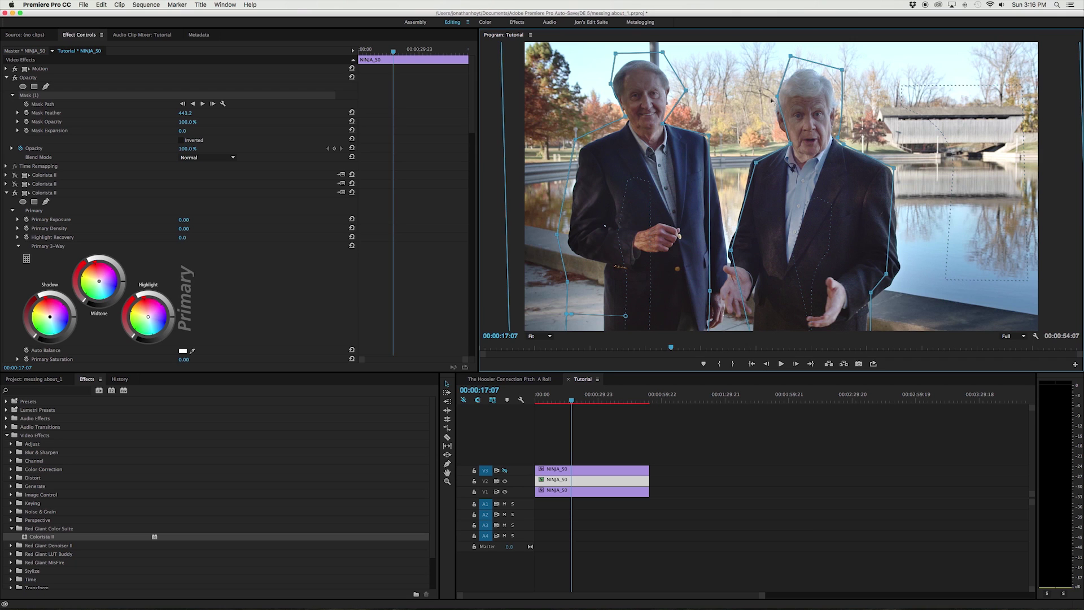
drag(761, 102, 768, 107)
drag(663, 52, 666, 47)
drag(185, 113, 155, 113)
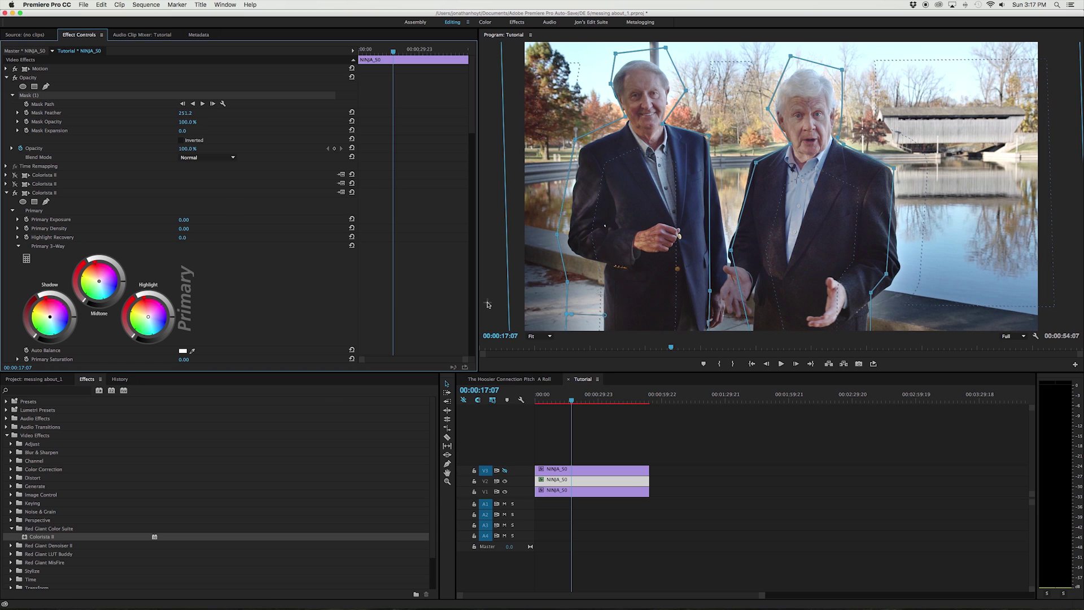
- Reselect the V2 clip and collapse its third Colorista II grade, keeping the mask settings visible
click(711, 443)
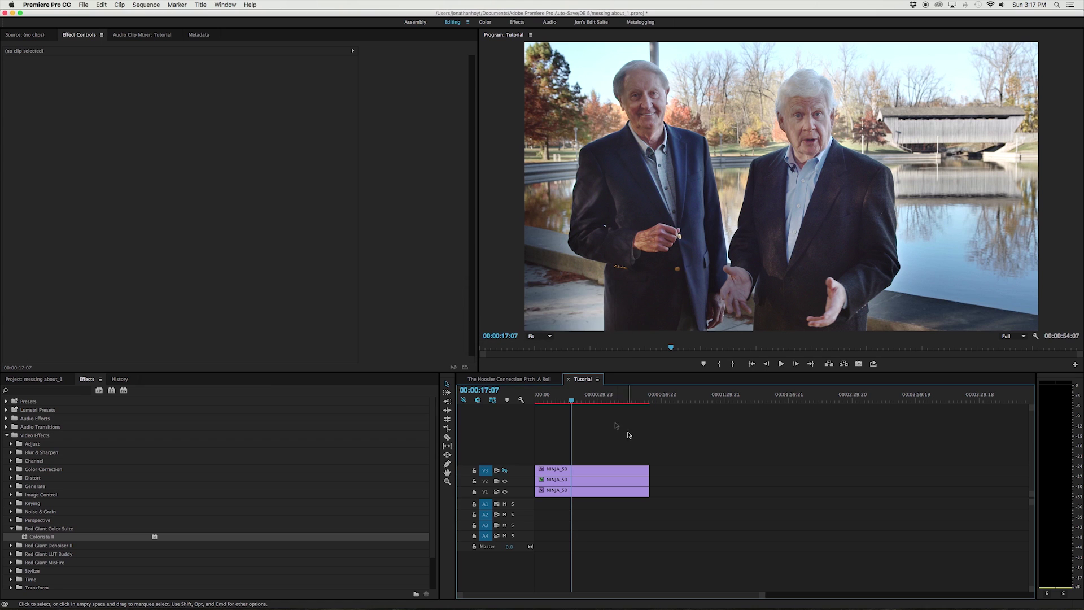
click(582, 480)
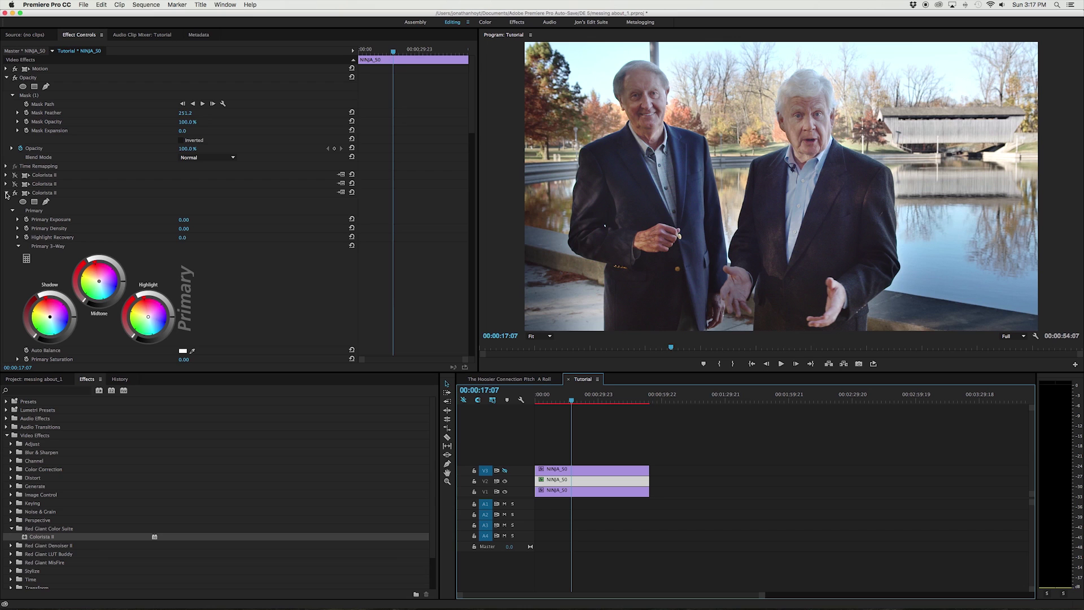
click(6, 193)
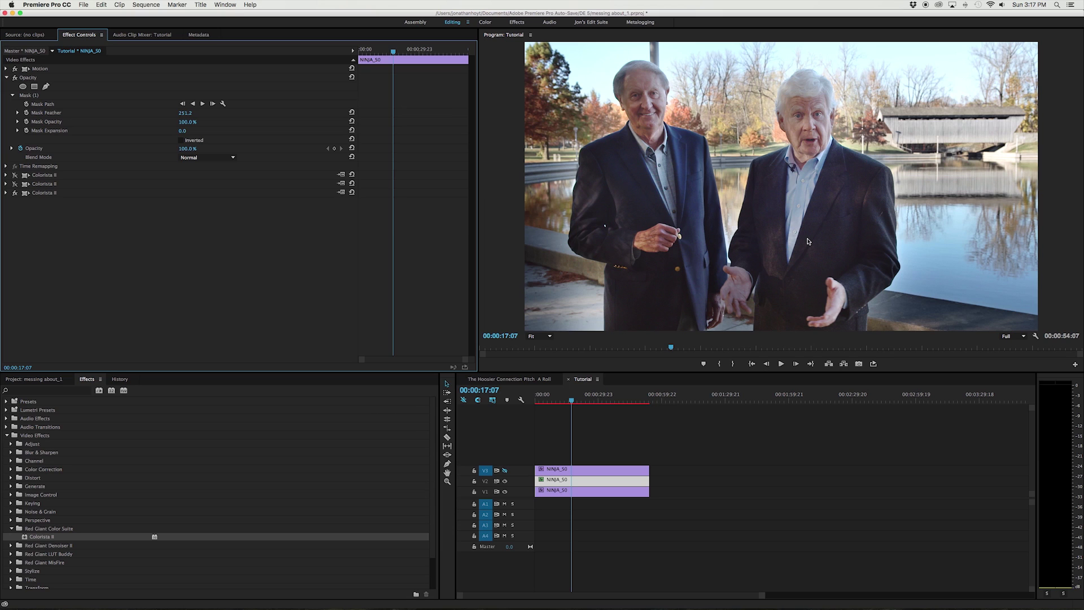
- Inspect the V1, V2 and V3 NINJA_S0 clips' effects, finishing on V1's three Colorista II grades
click(608, 494)
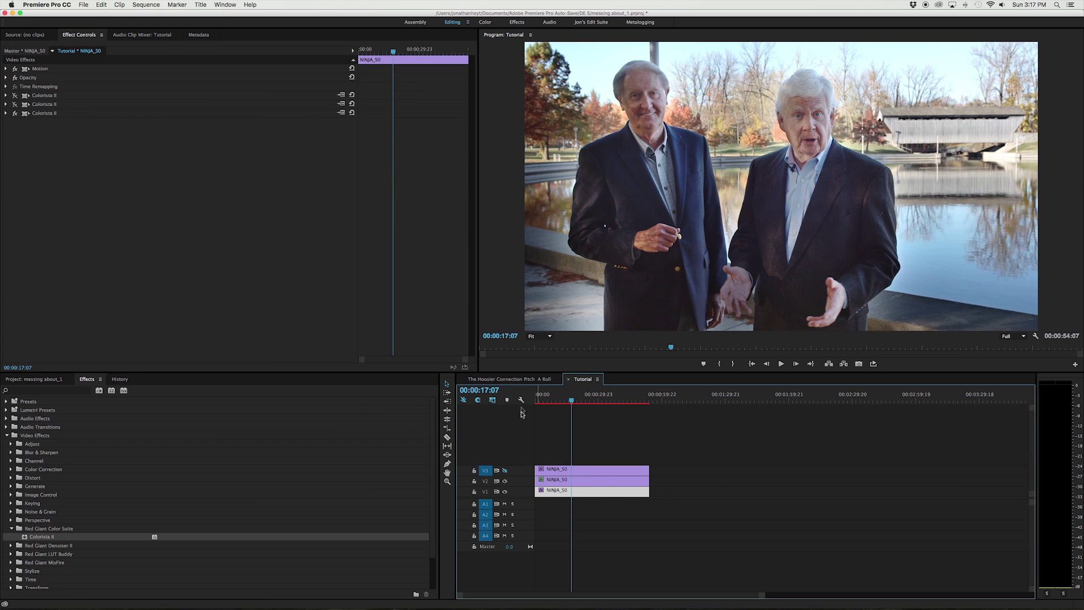
click(595, 480)
click(598, 469)
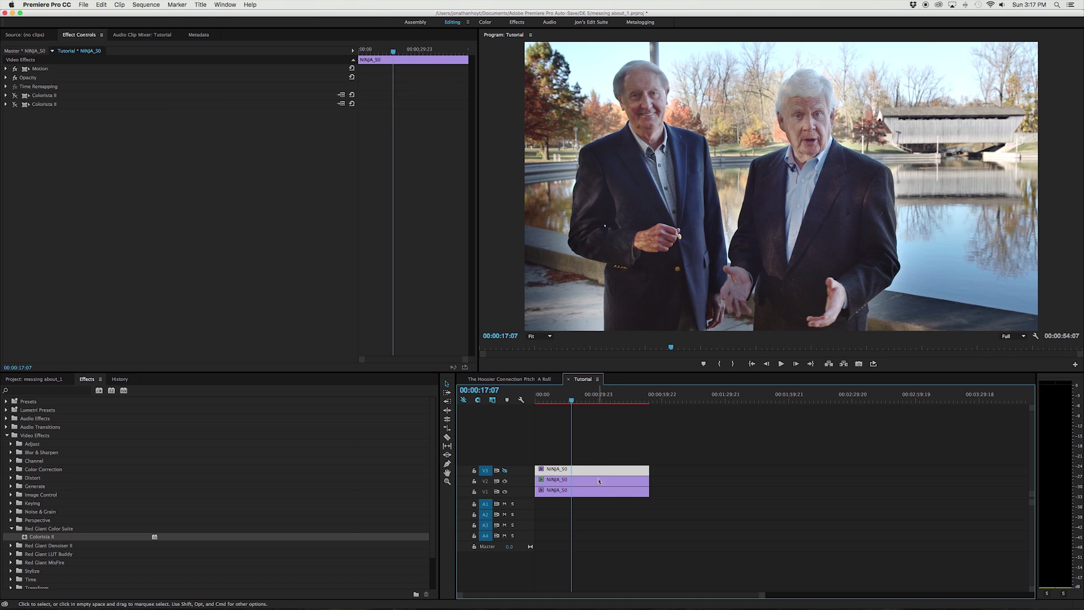
click(598, 480)
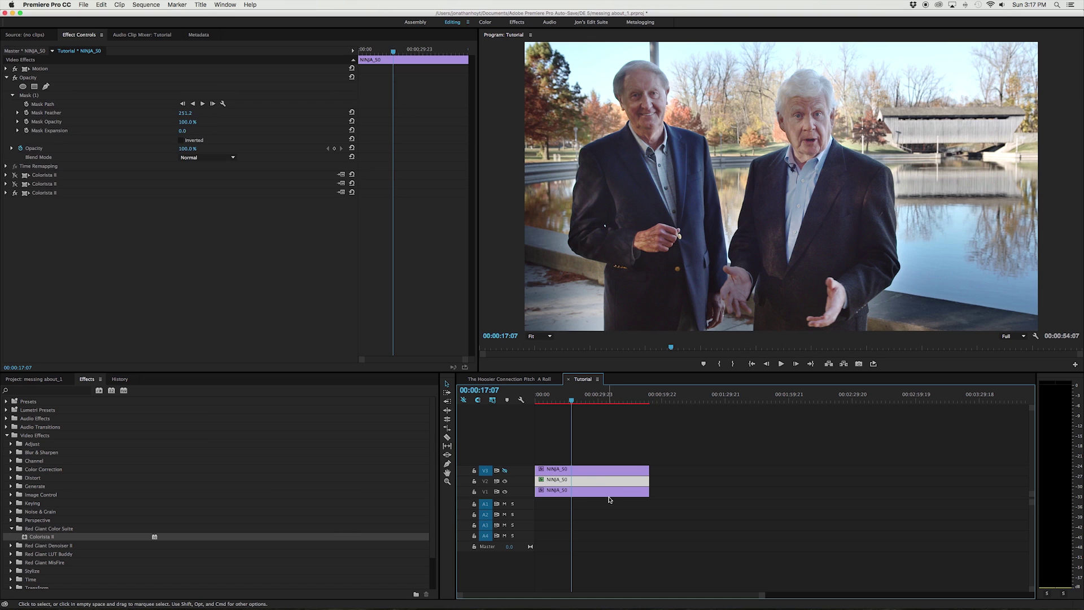
click(594, 491)
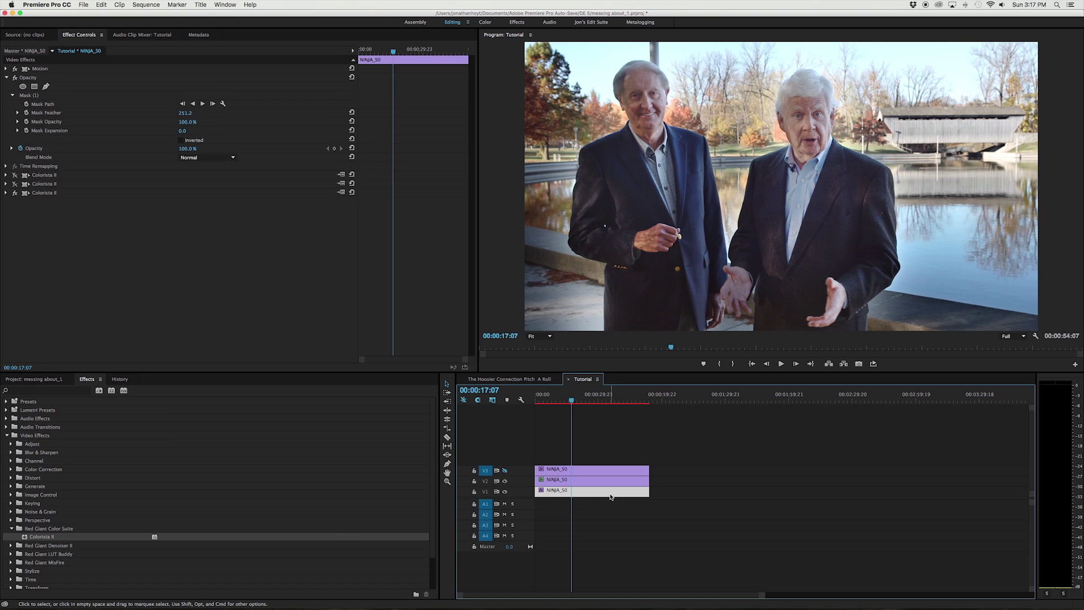
click(584, 477)
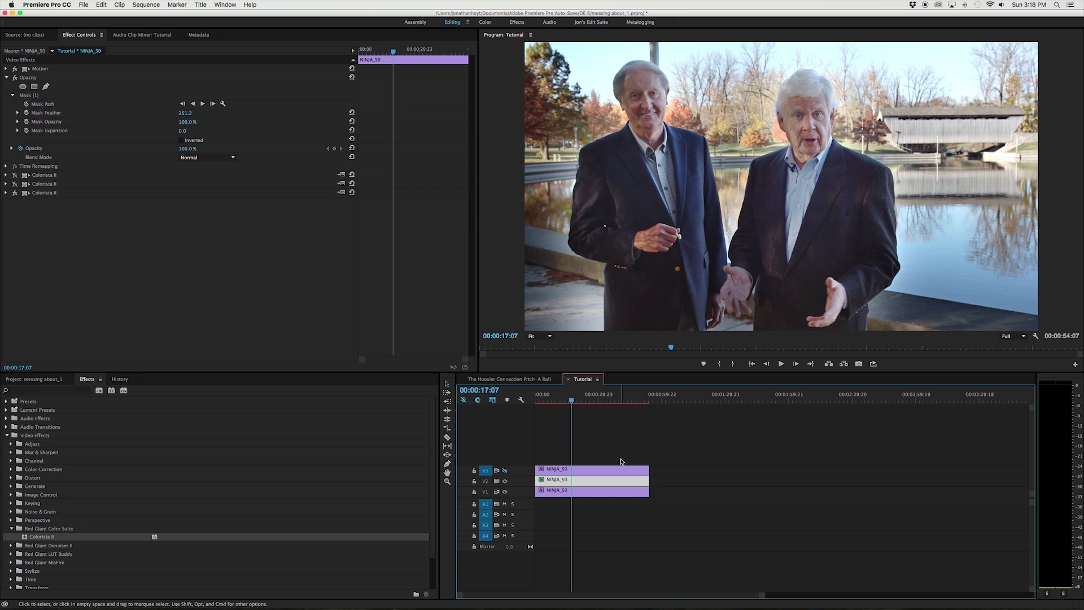
click(573, 471)
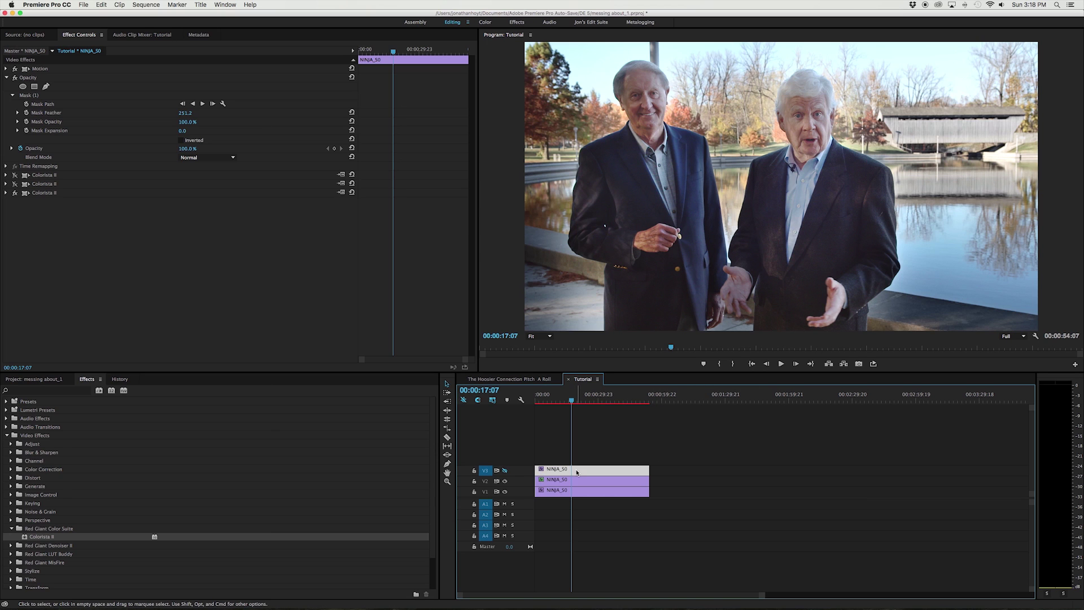
click(607, 480)
click(606, 491)
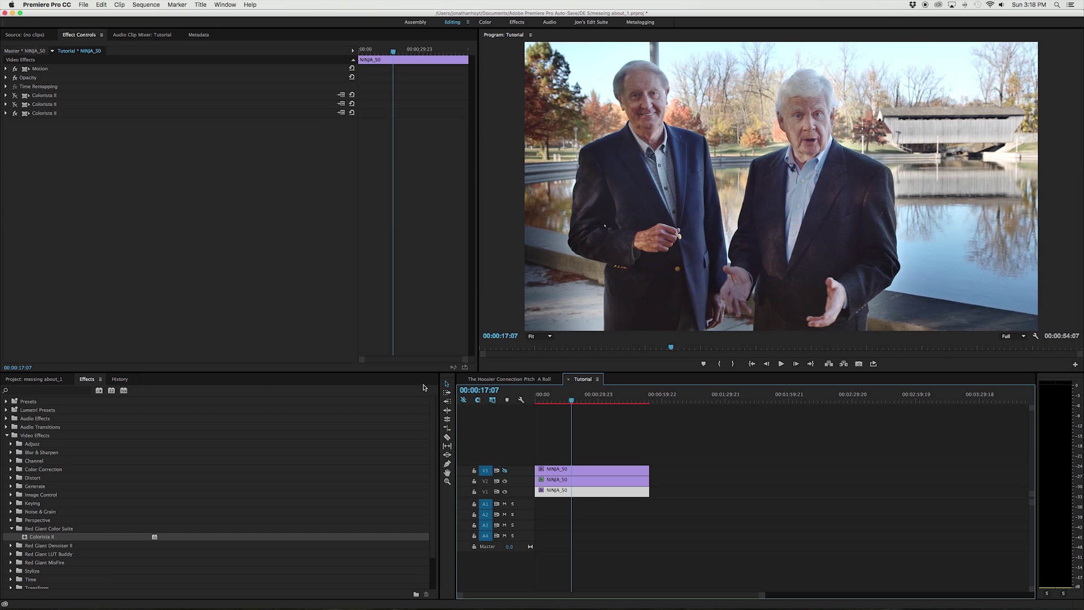